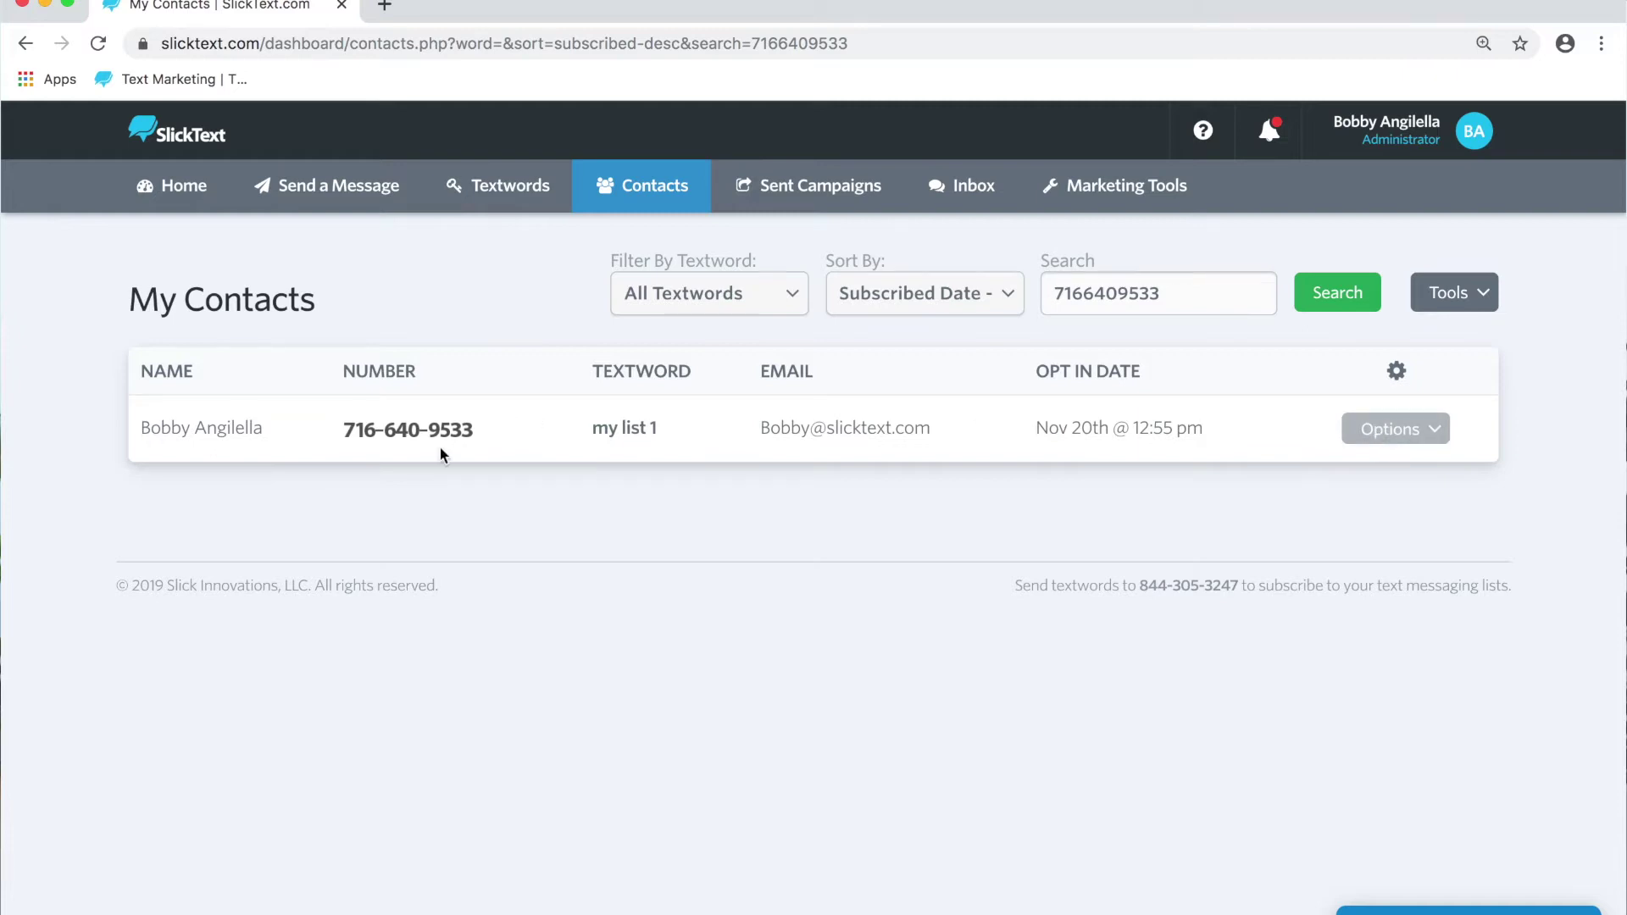
- Draft a single text to the listed contact, naming the campaign "test" and greeting them by first name, followed by "aldkhjf;lkadj f;kljad fl;kj adskl;fjads"
{"action": "mouse_move", "coordinate": [443, 436]}
{"action": "left_click", "coordinate": [1409, 434]}
{"action": "left_click", "coordinate": [1396, 430]}
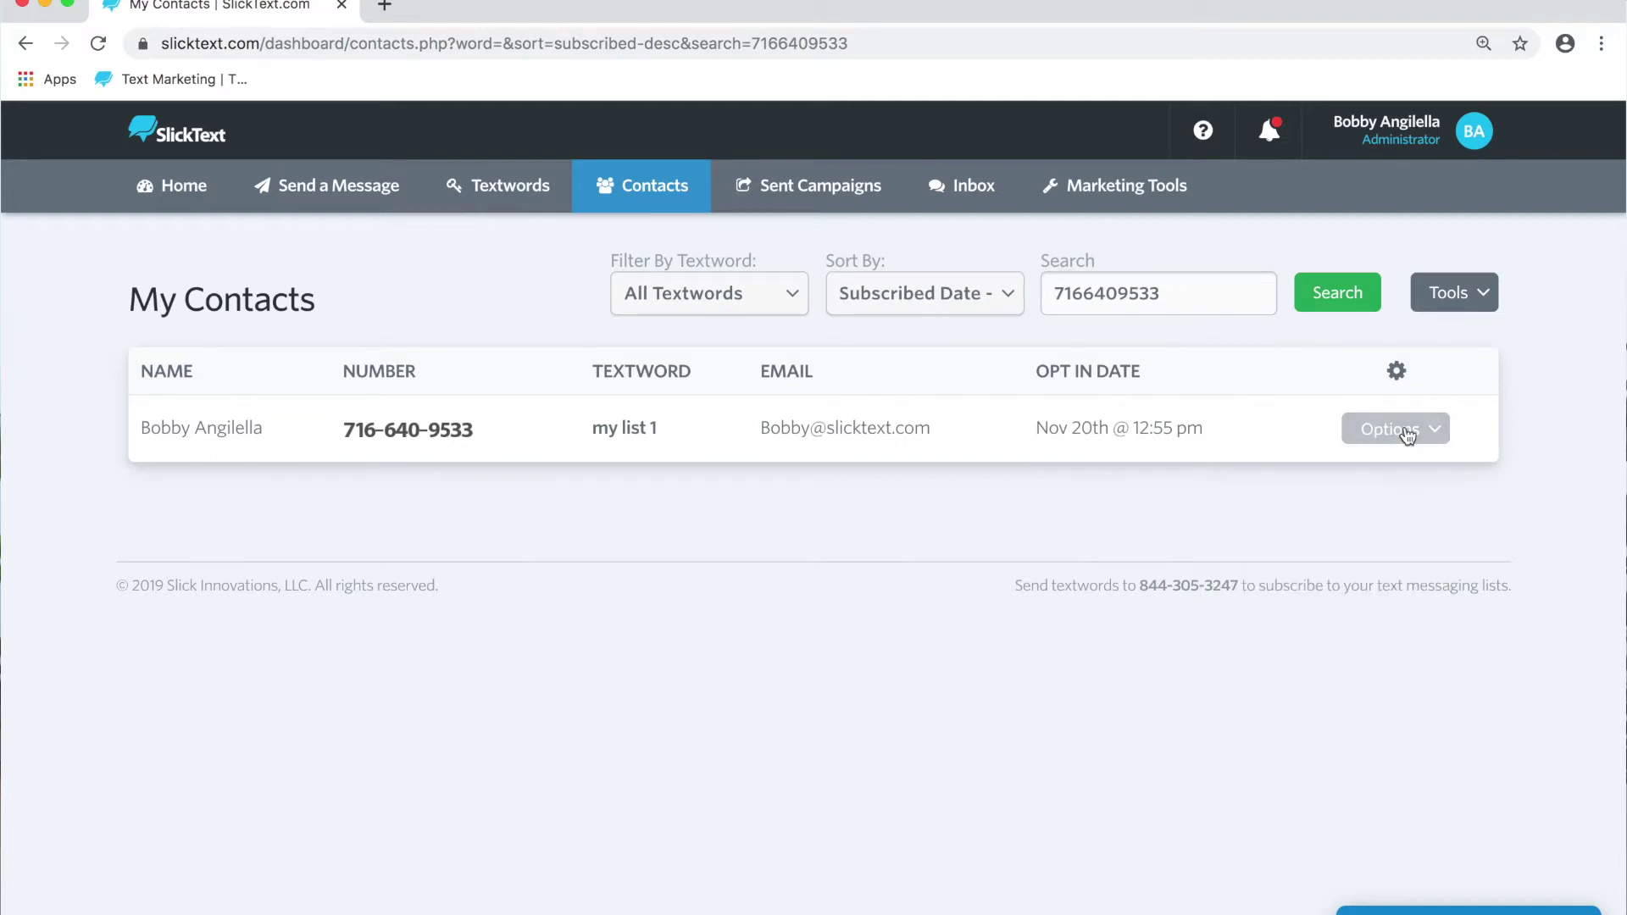
{"action": "left_click", "coordinate": [1394, 429]}
{"action": "left_click", "coordinate": [1318, 609]}
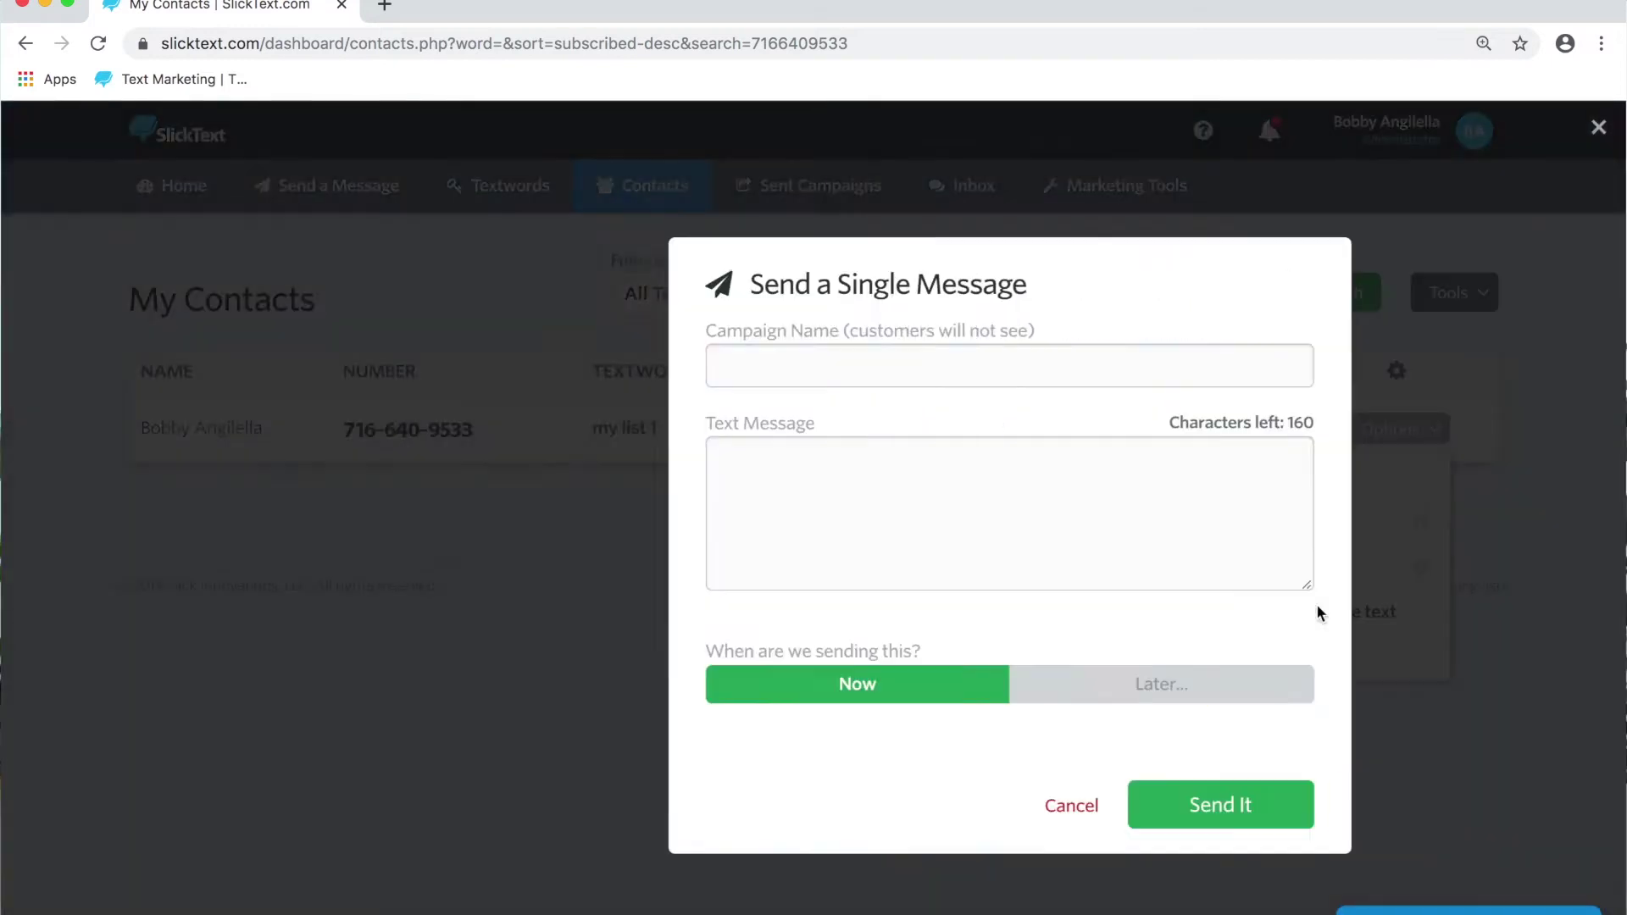
{"action": "left_click", "coordinate": [676, 366]}
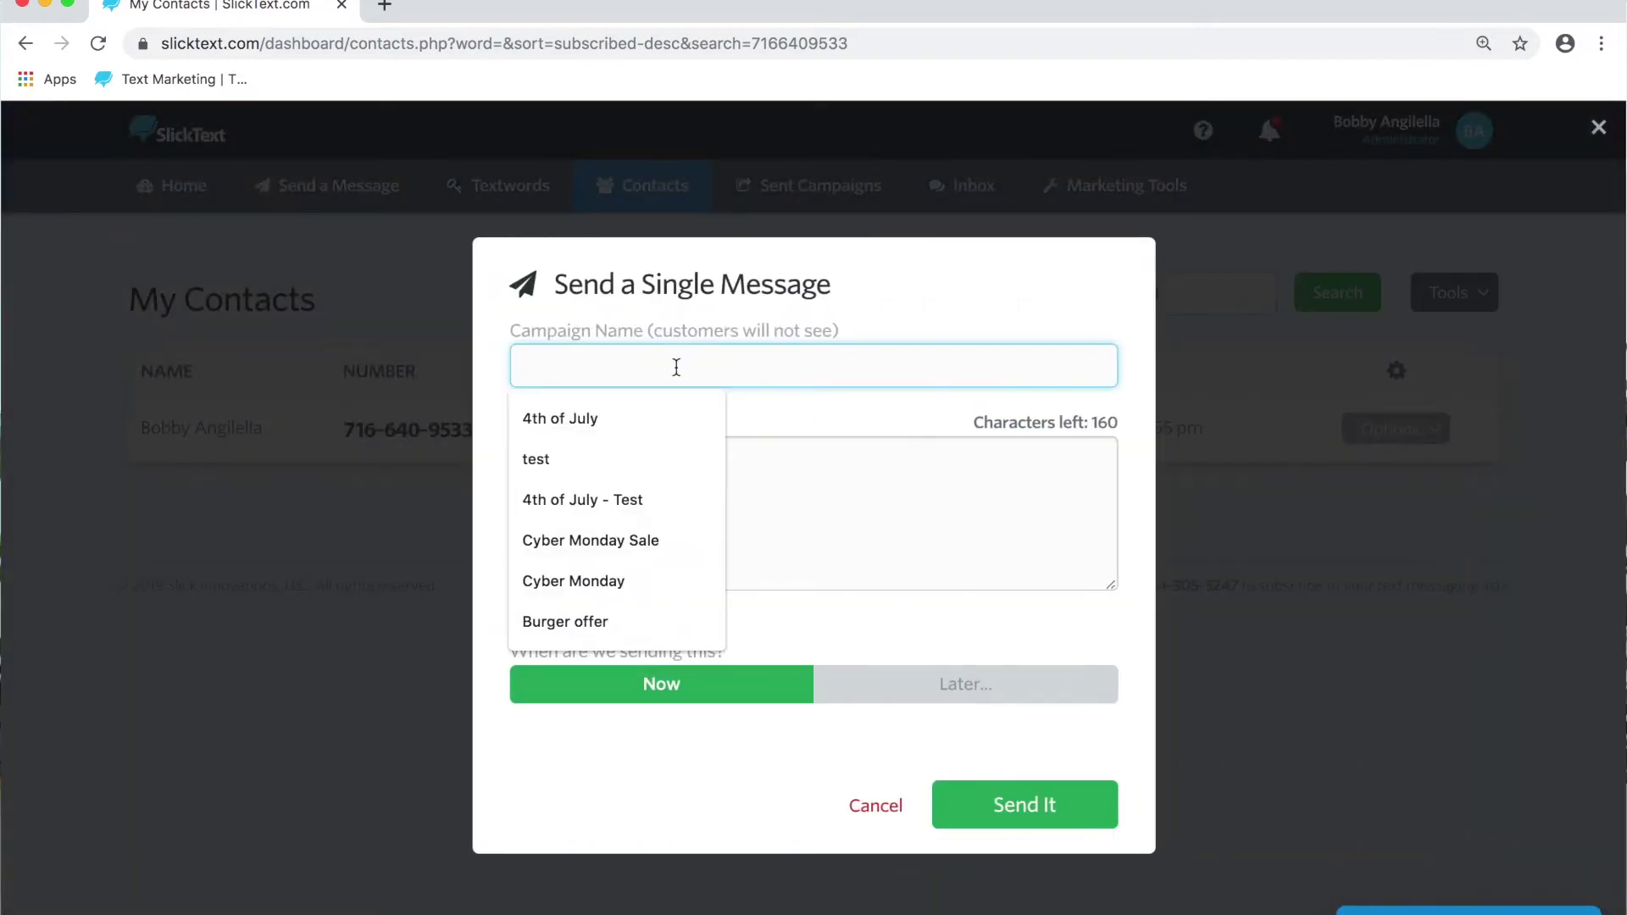
{"action": "type", "text": "test"}
{"action": "key", "text": "Tab"}
{"action": "type", "text": "Hey "}
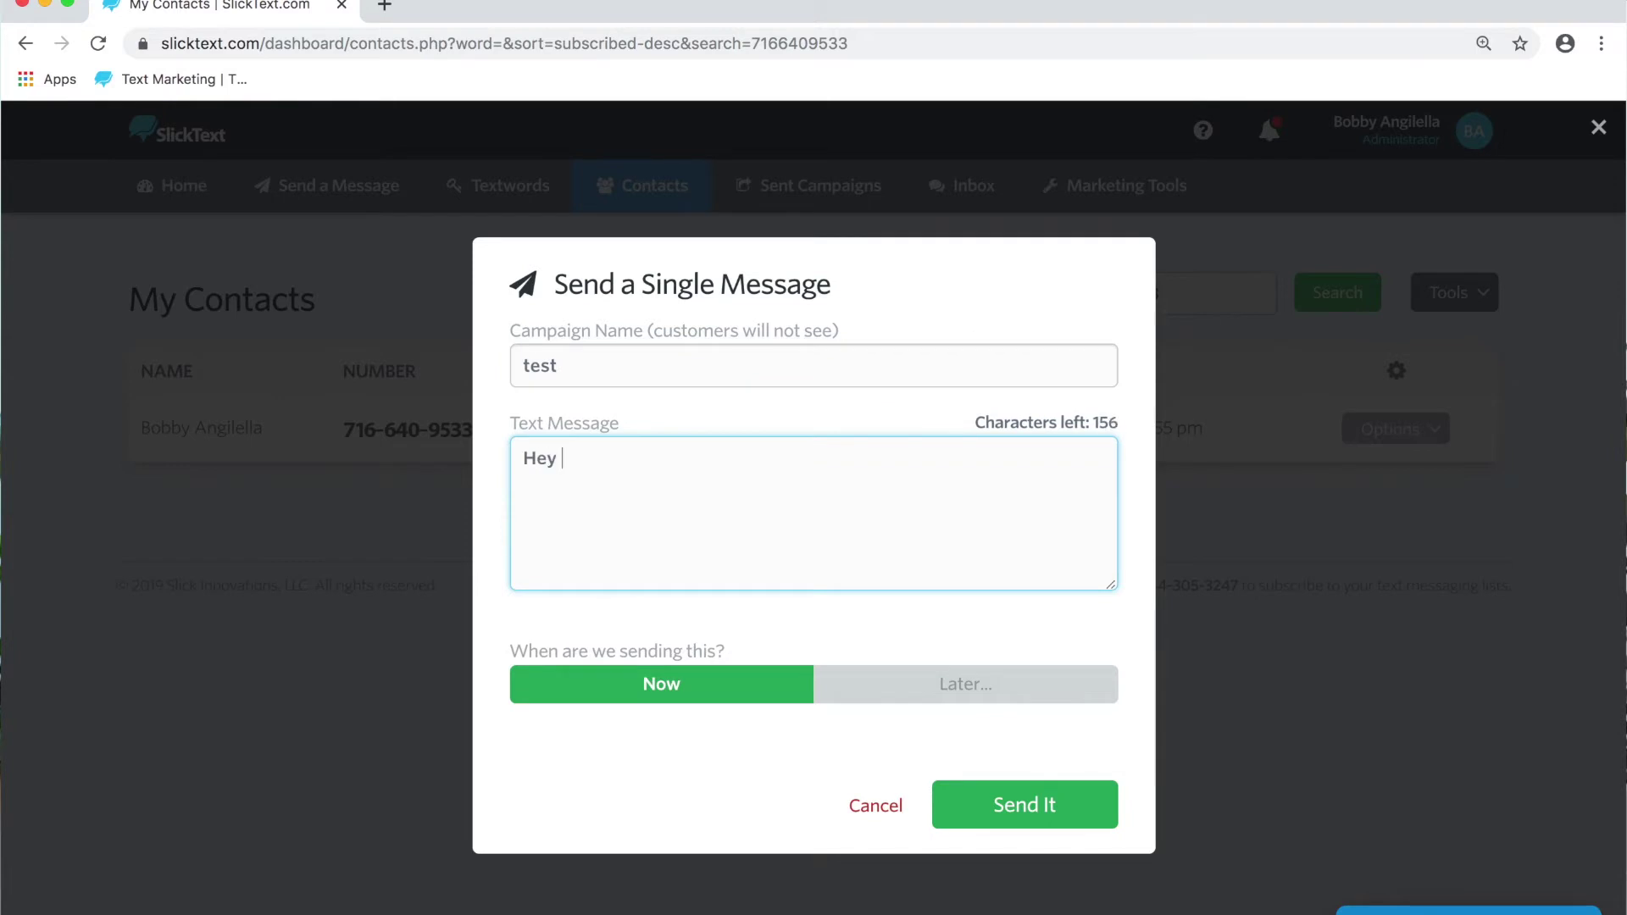
{"action": "type", "text": "Bobby! aldkhjf;lkadj f;kljad fl;kj adskl;fjads"}
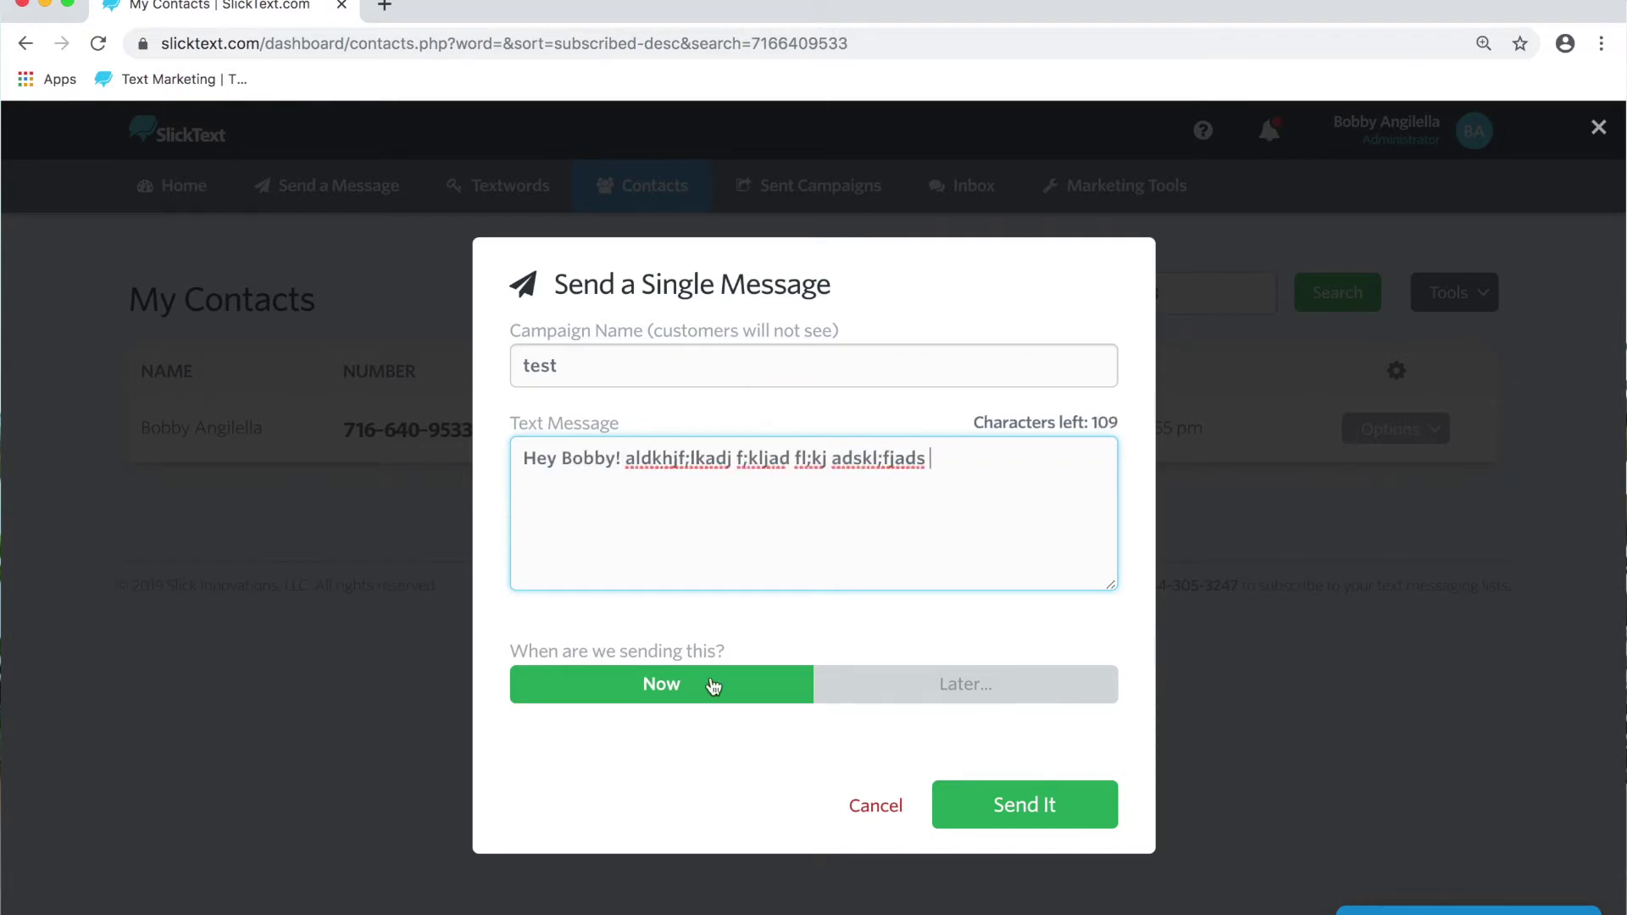
- Schedule the single message for November 22, 2019 at 2:00 pm
{"action": "left_click", "coordinate": [916, 690]}
{"action": "left_click", "coordinate": [670, 732]}
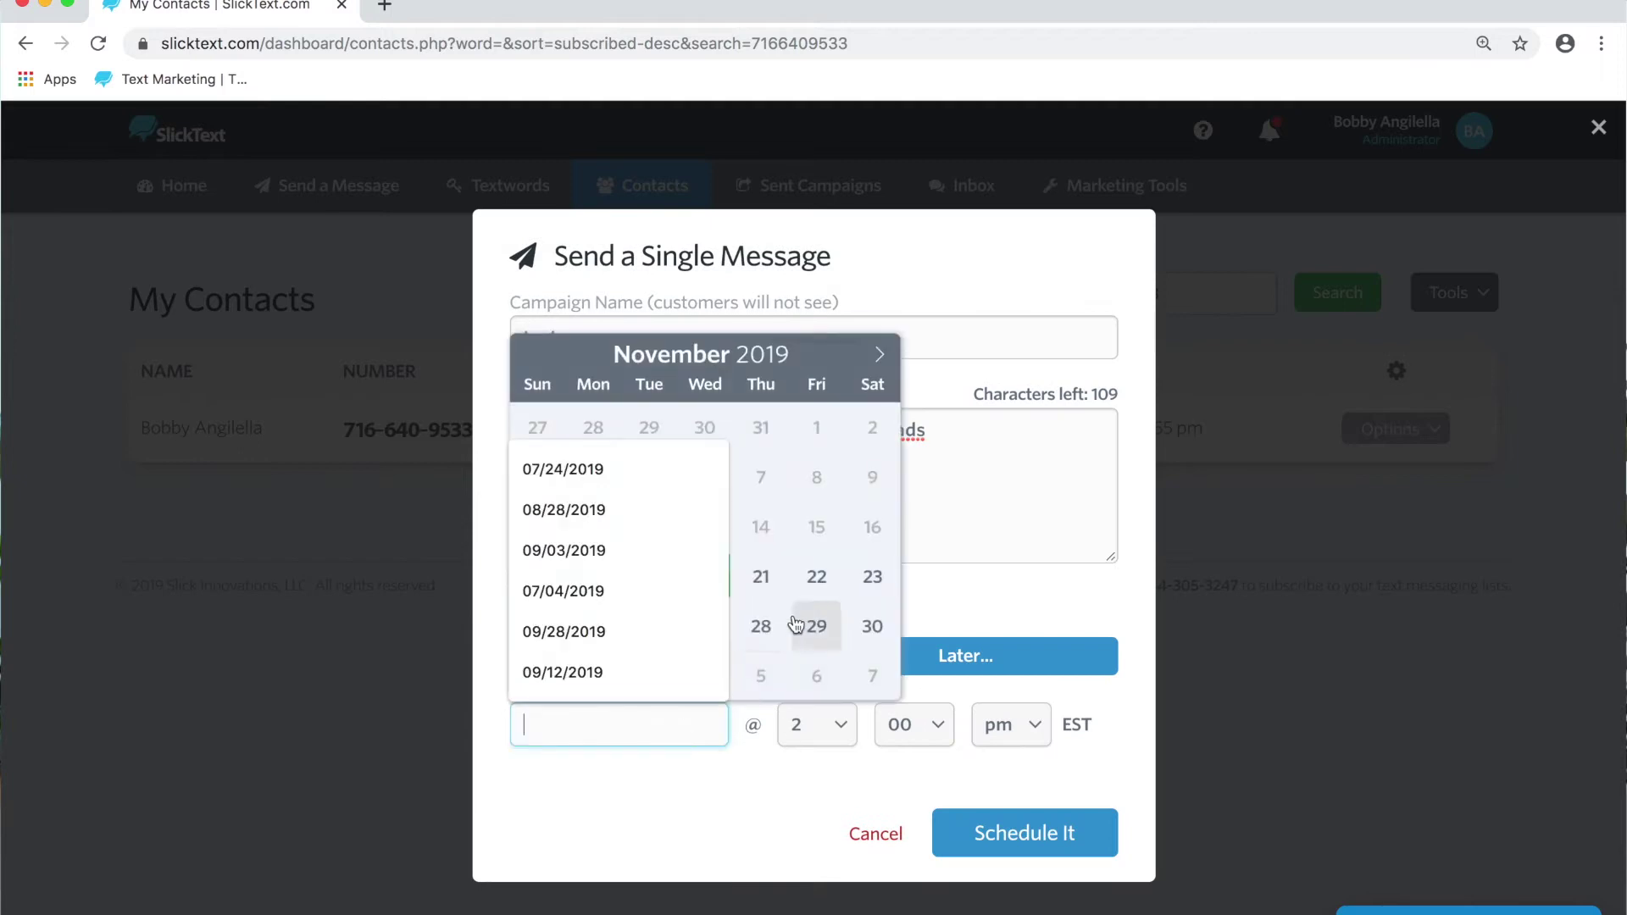
{"action": "left_click", "coordinate": [812, 575]}
{"action": "left_click", "coordinate": [980, 836]}
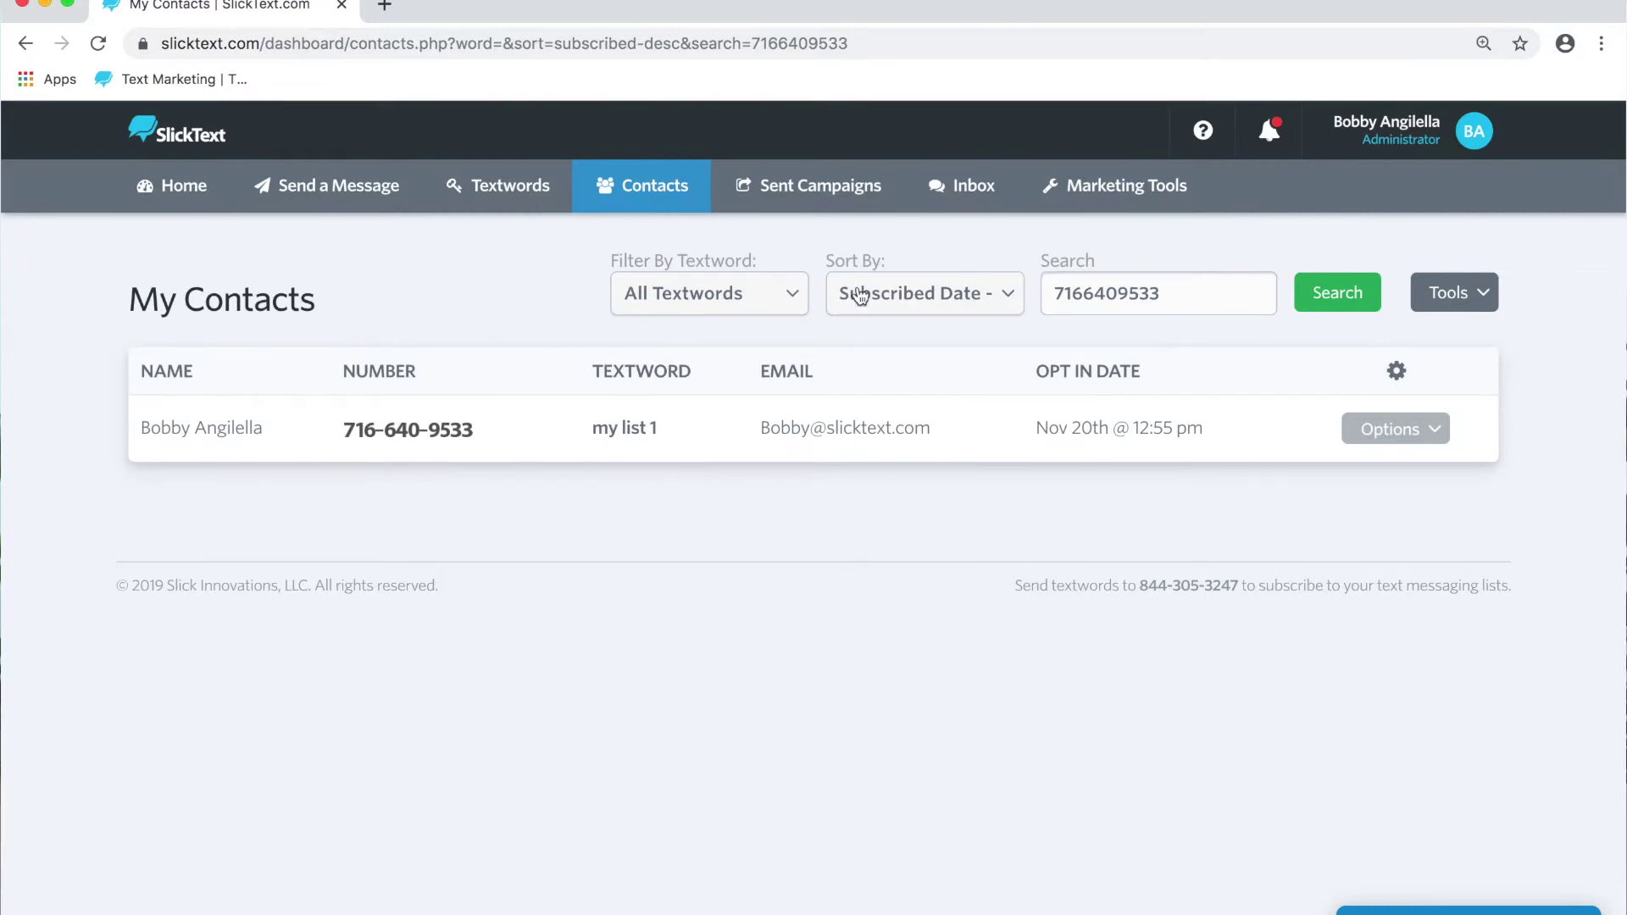
- In the sent campaigns list, apply the view filter with Single Contacts Campaigns shown
{"action": "left_click", "coordinate": [856, 197]}
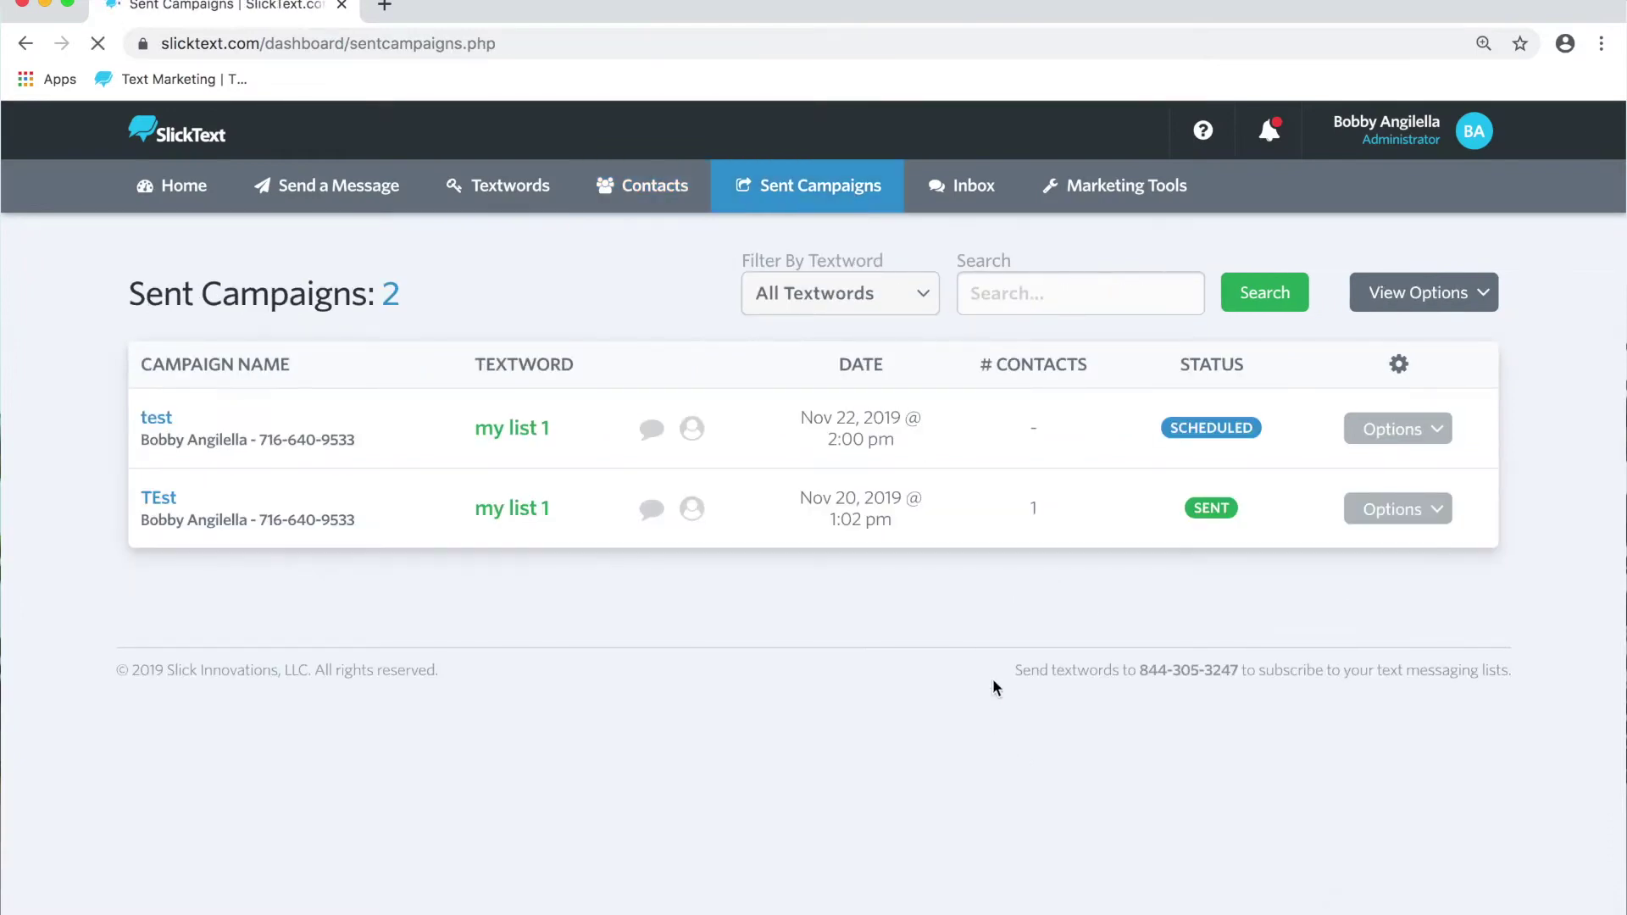
{"action": "left_click", "coordinate": [1432, 292]}
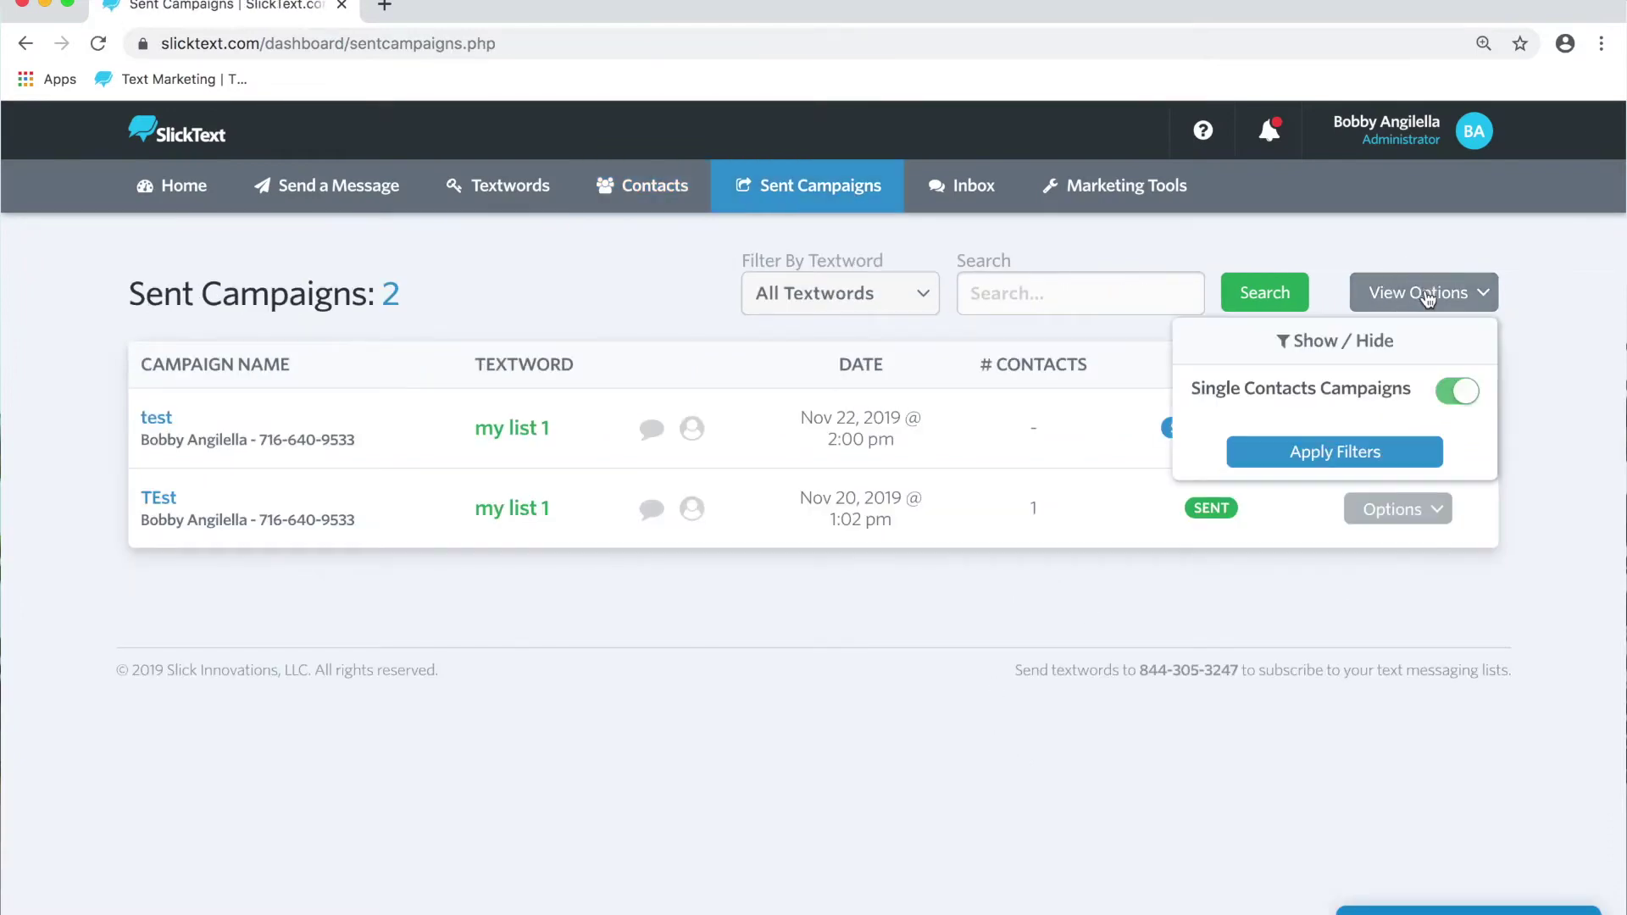
{"action": "left_click", "coordinate": [1455, 395]}
{"action": "left_click_drag", "start_coordinate": [1367, 391], "coordinate": [1193, 407]}
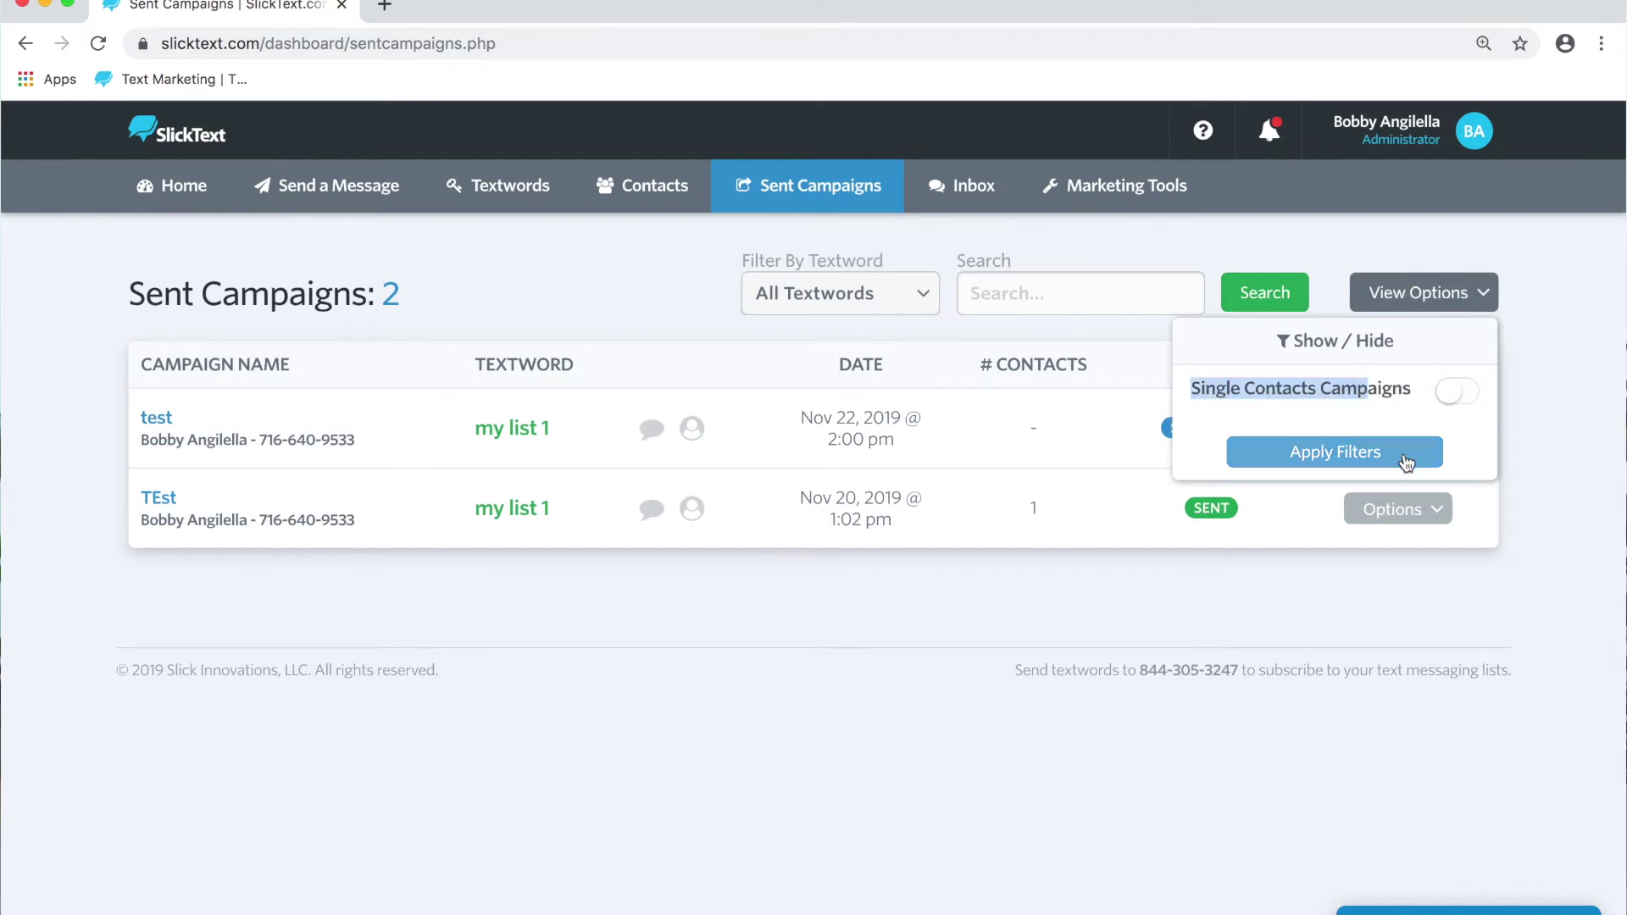
{"action": "left_click", "coordinate": [1460, 398]}
{"action": "left_click", "coordinate": [1411, 451]}
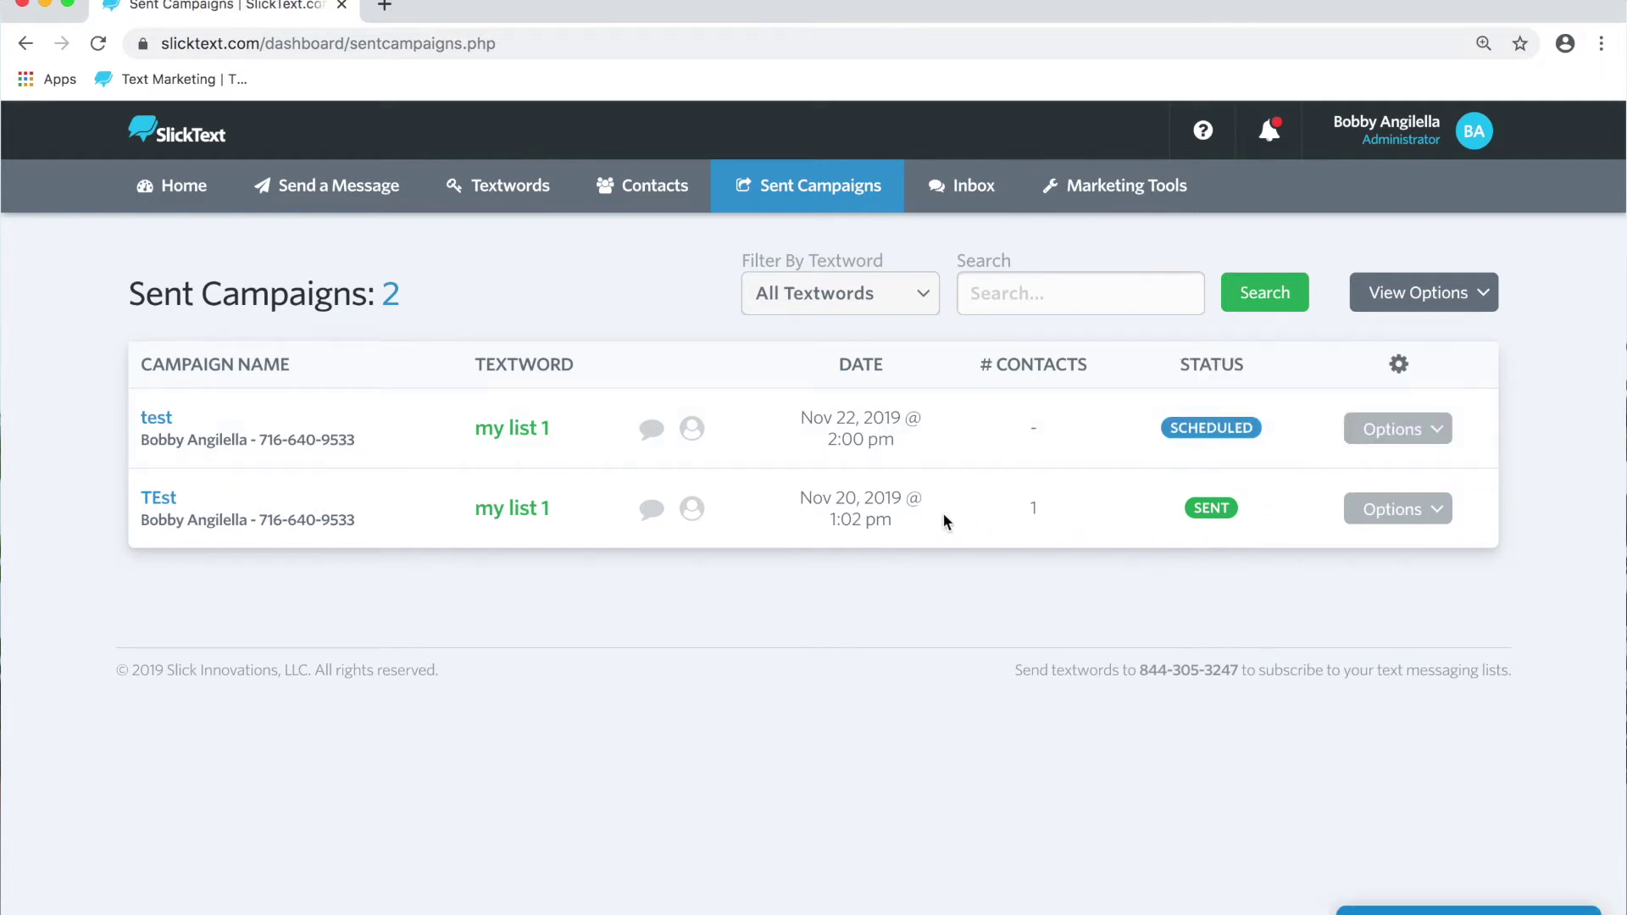
- Examine the sent "TEst" campaign and compare the actions offered for the scheduled and sent campaigns
{"action": "left_click_drag", "start_coordinate": [1051, 521], "coordinate": [209, 502]}
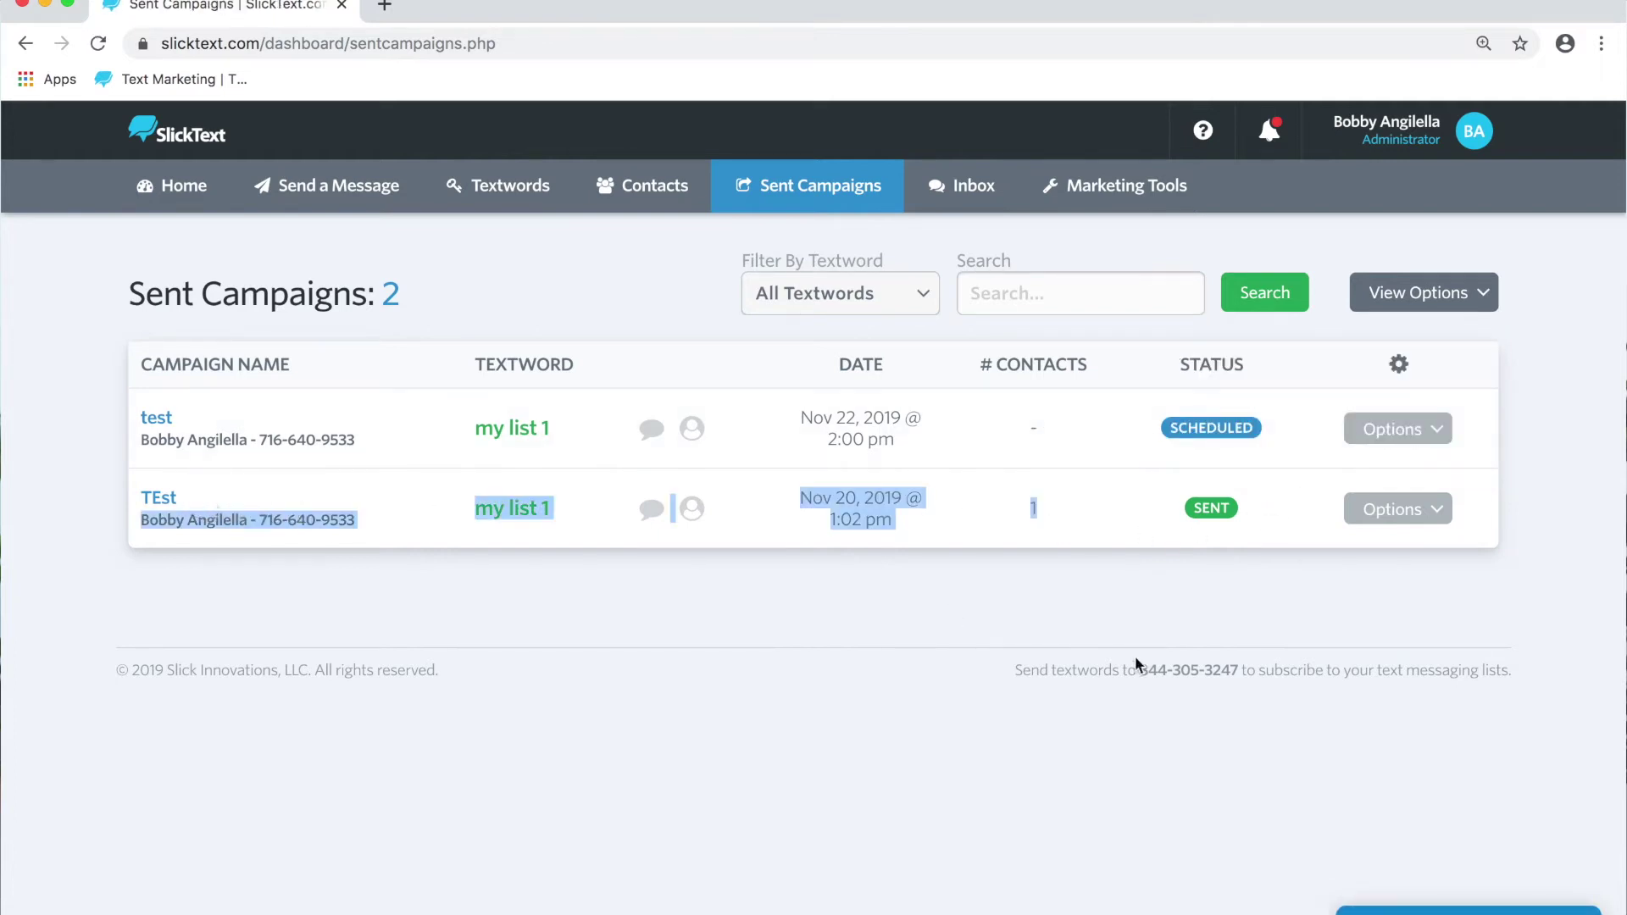
{"action": "left_click", "coordinate": [1432, 428]}
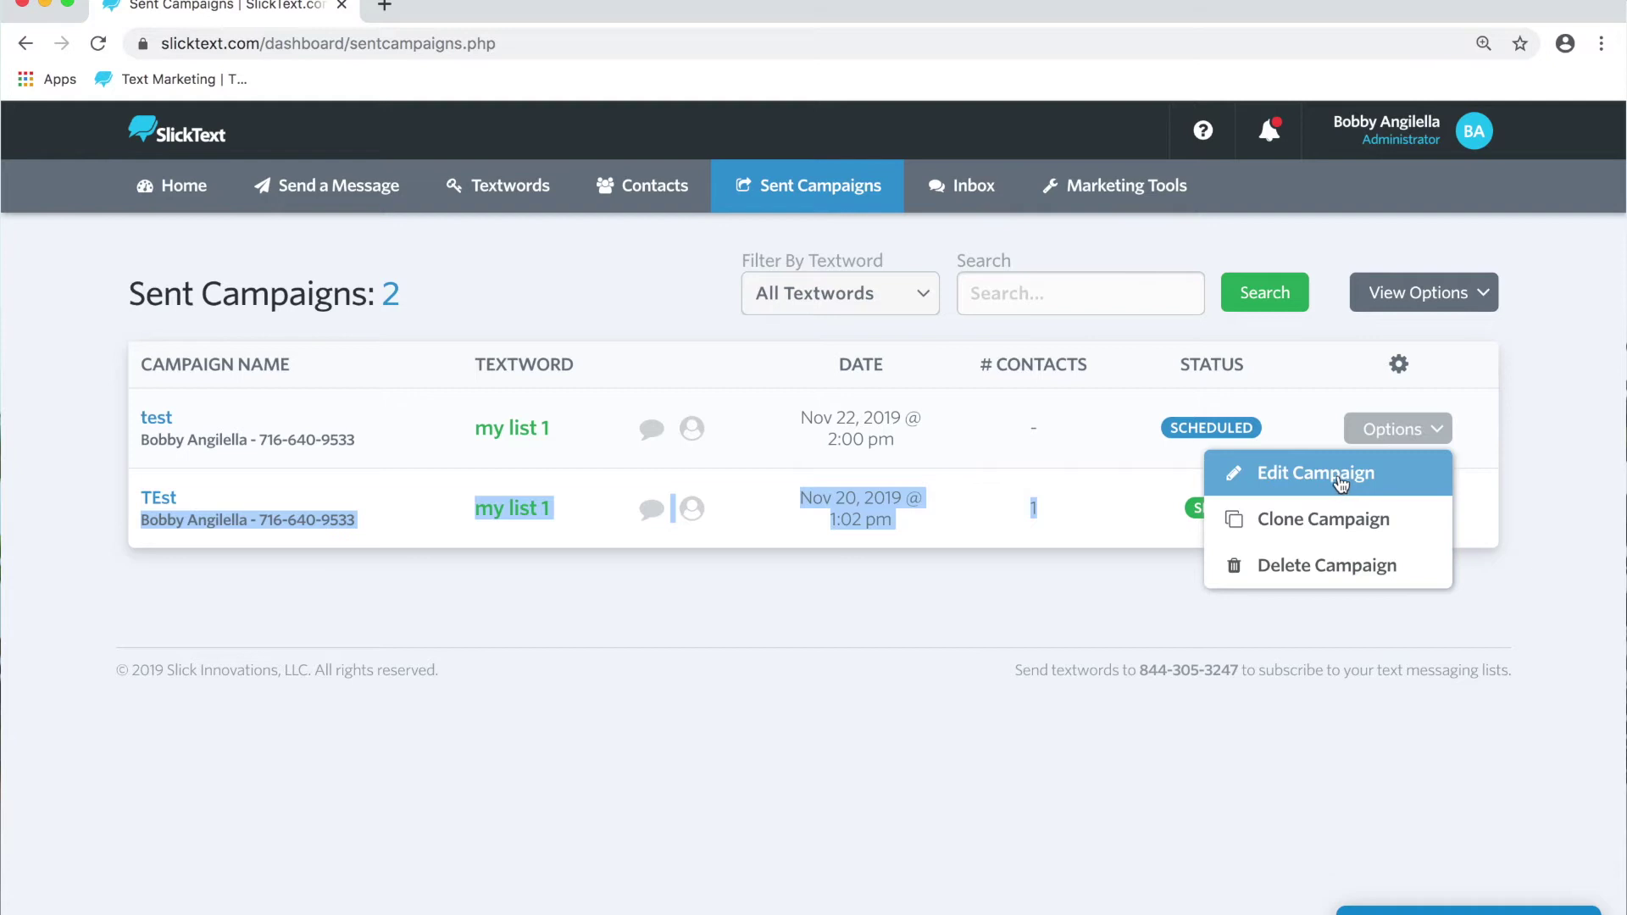
{"action": "left_click", "coordinate": [1424, 509]}
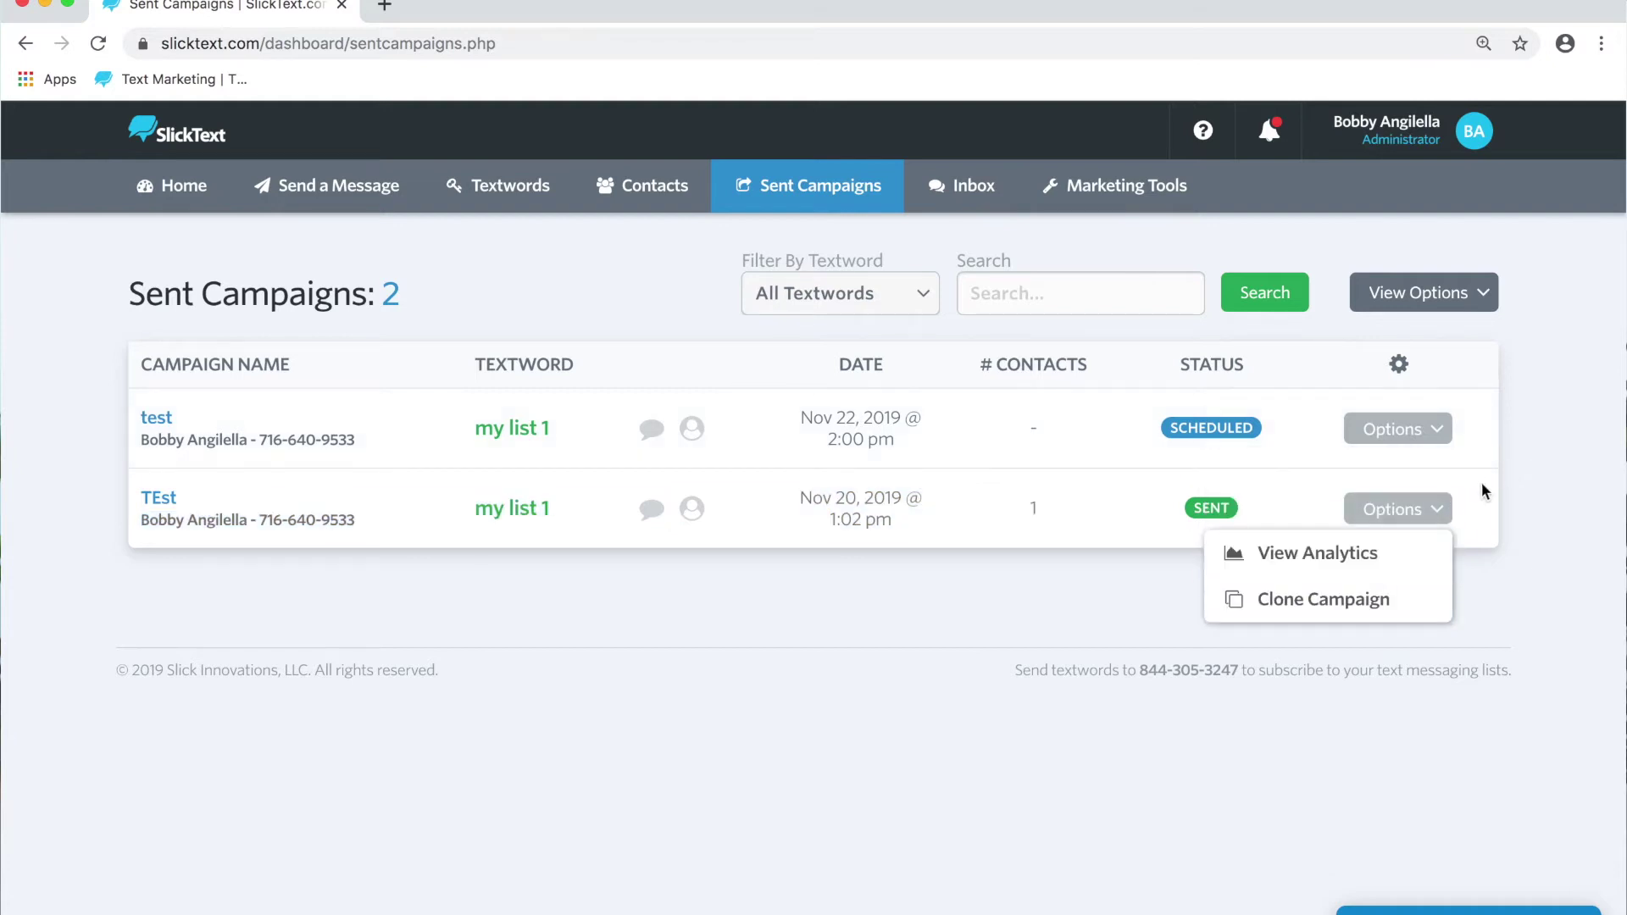
{"action": "left_click", "coordinate": [1516, 456]}
- Edit the scheduled "test" campaign so it goes out now, and send the message
{"action": "left_click", "coordinate": [1435, 430]}
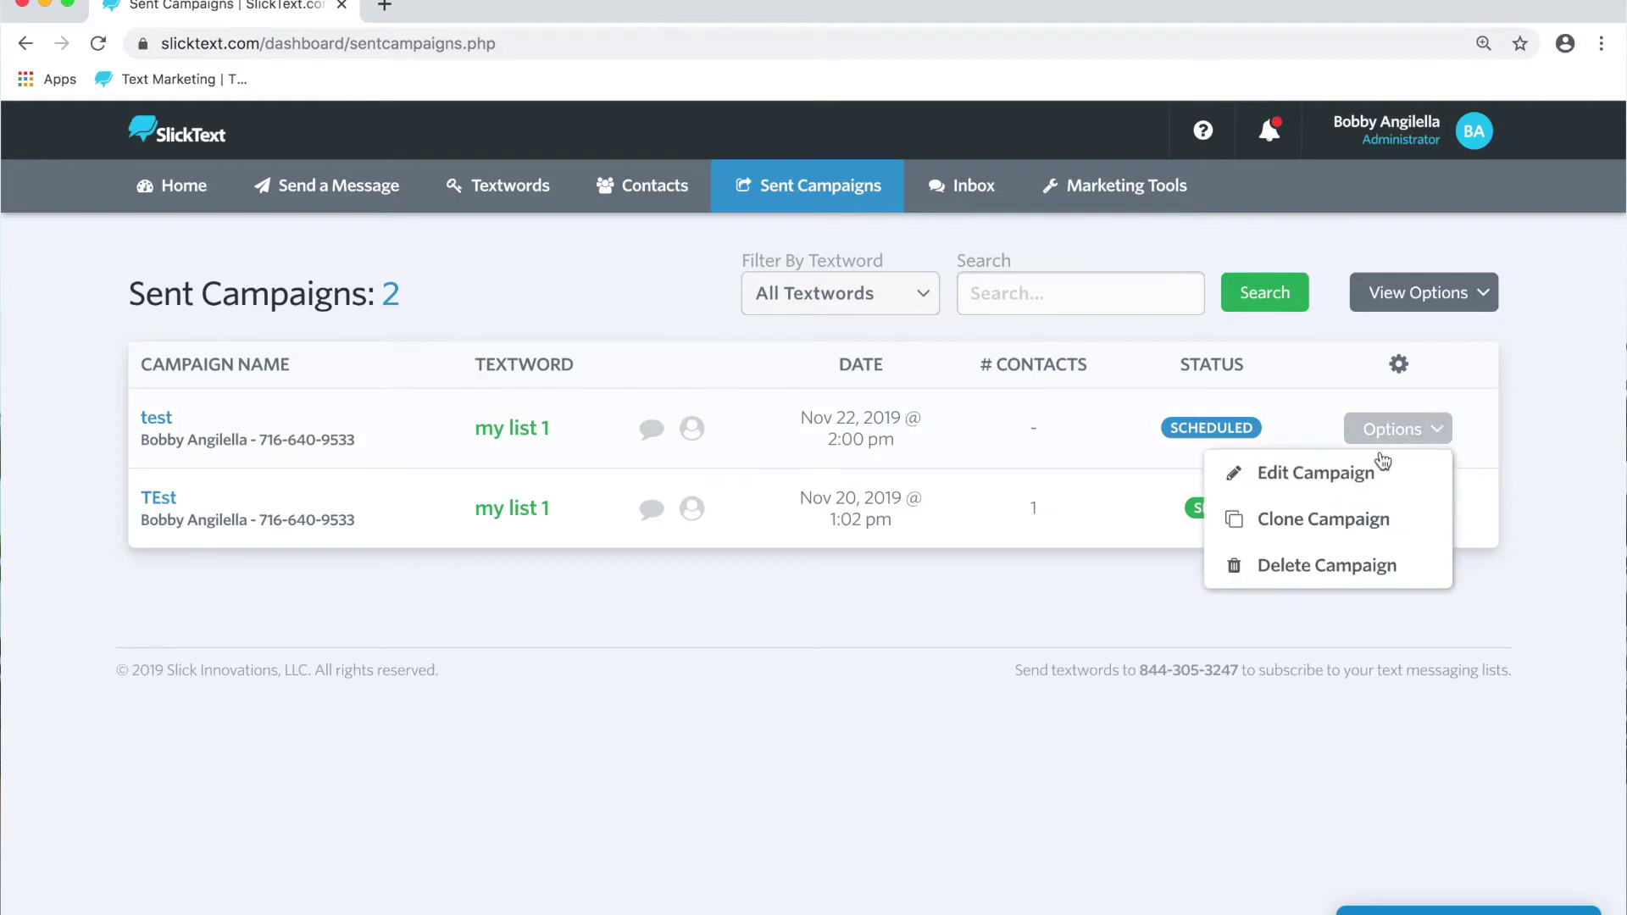
{"action": "left_click", "coordinate": [1366, 465]}
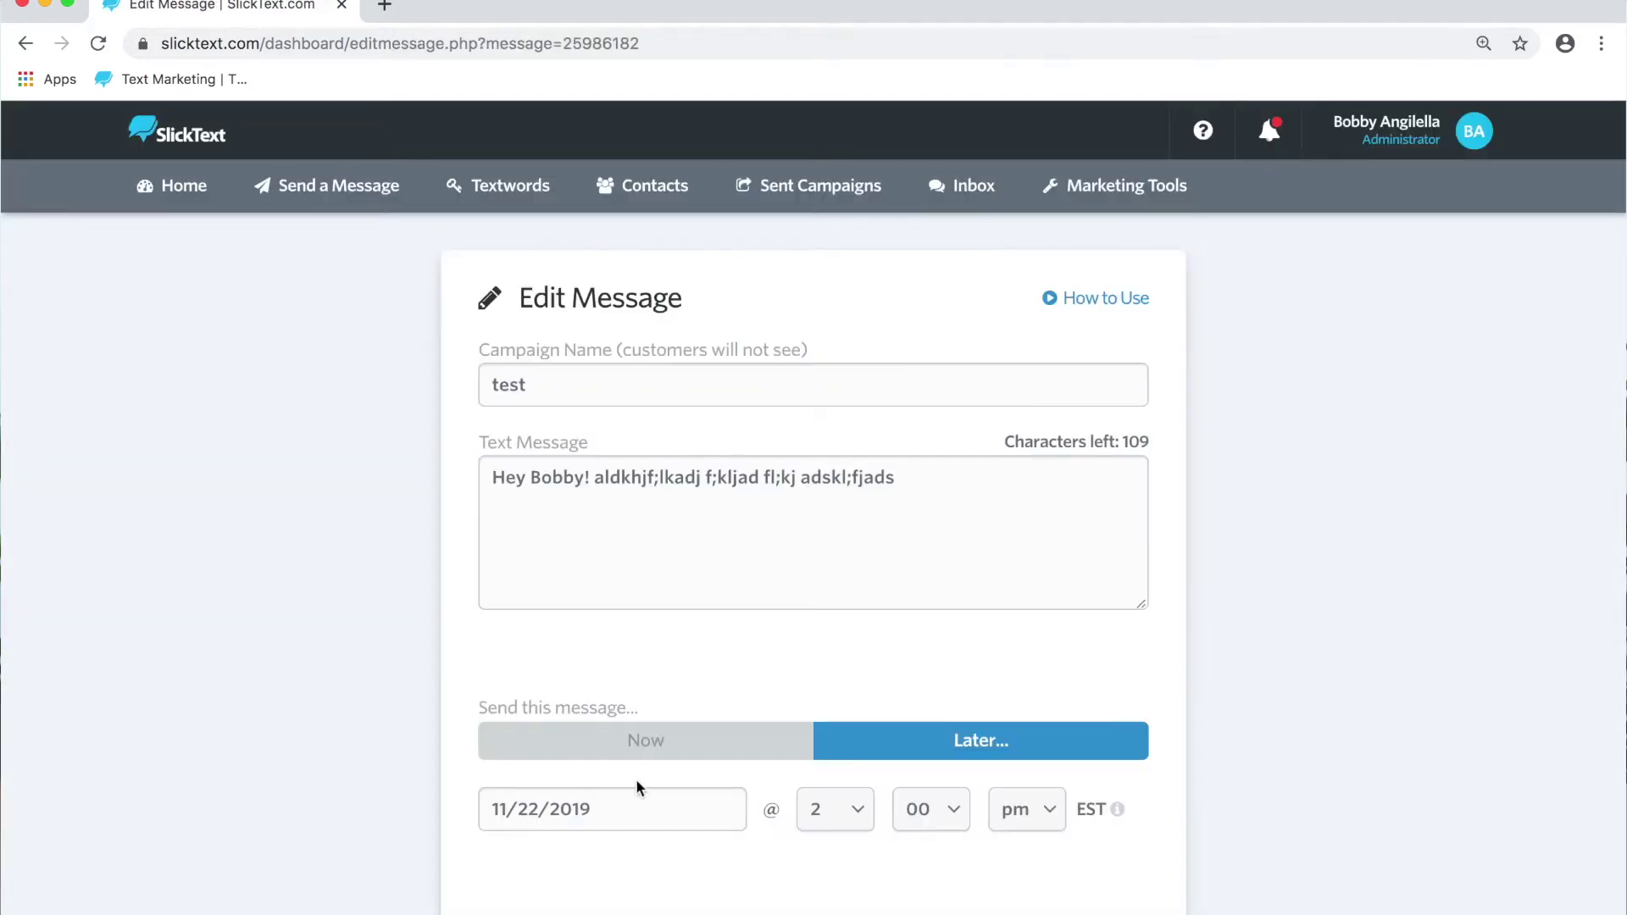
{"action": "scroll", "coordinate": [679, 745], "scroll_direction": "down", "scroll_amount": 3}
{"action": "left_click", "coordinate": [704, 544]}
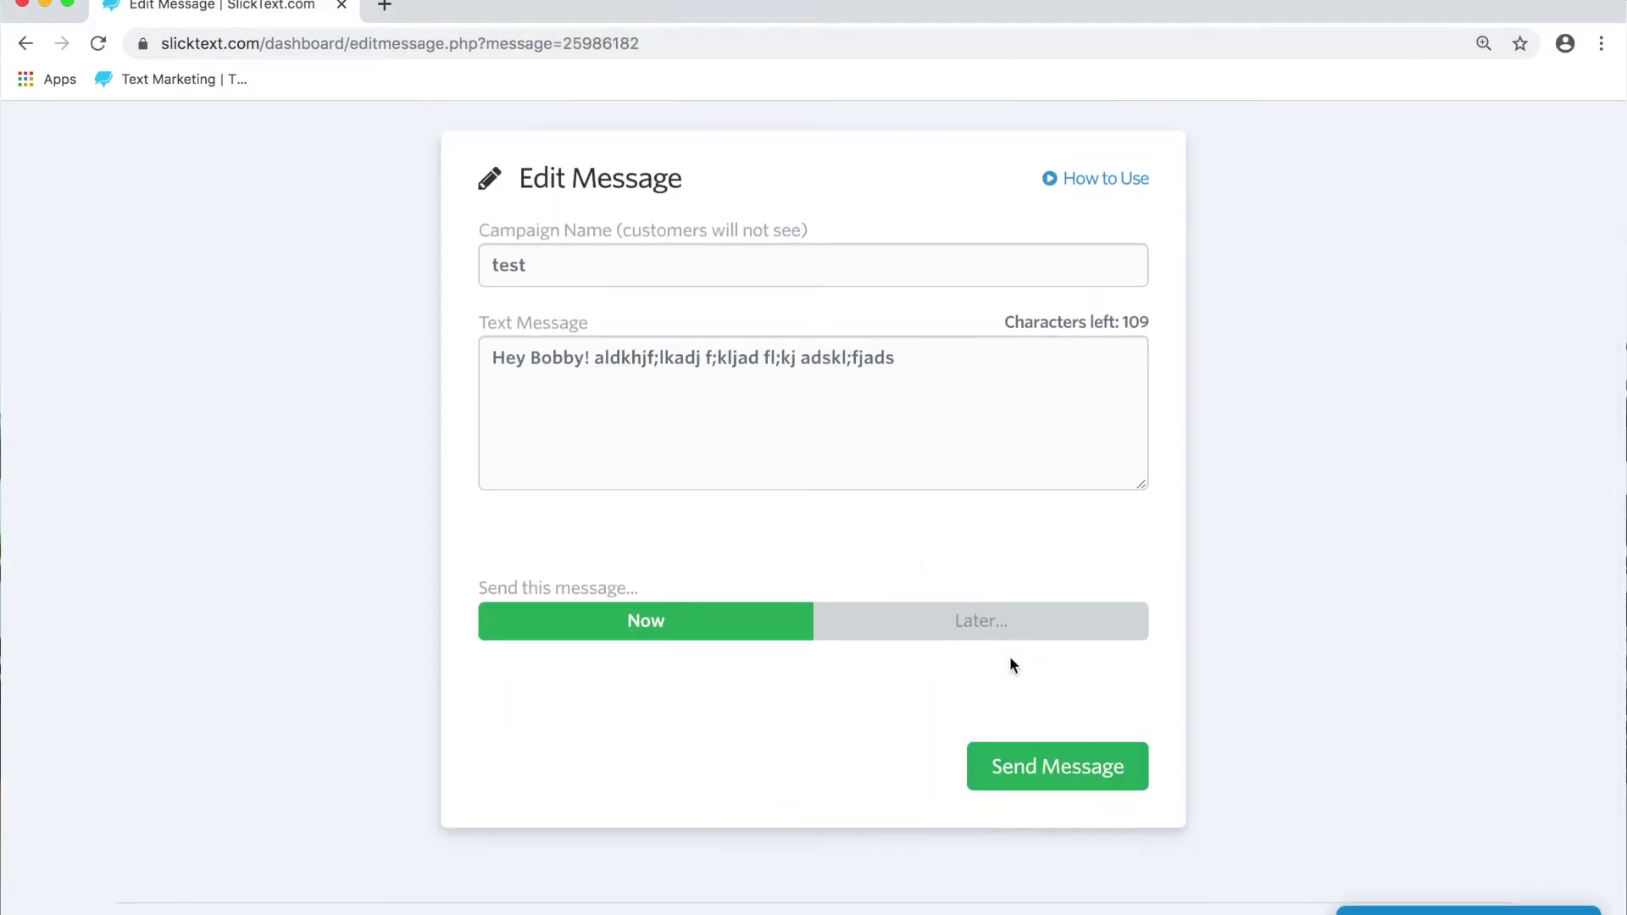
{"action": "left_click", "coordinate": [1019, 779]}
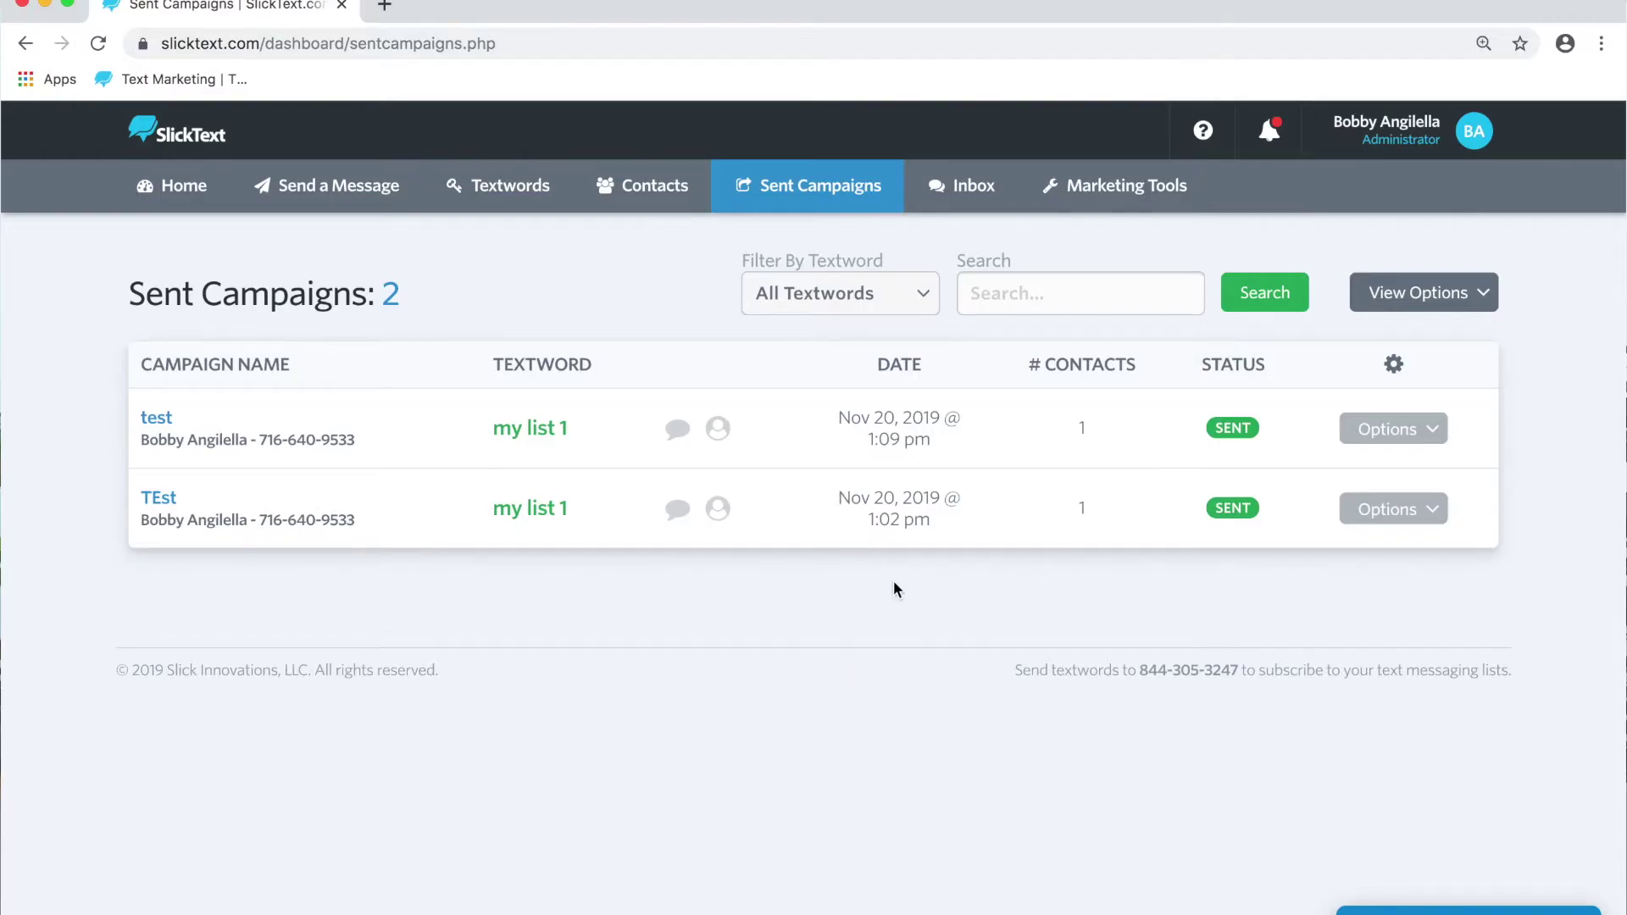
- Check the actions available for the sent "test" campaign and for the contact in the contacts list
{"action": "left_click", "coordinate": [1438, 433]}
{"action": "left_click", "coordinate": [1479, 421]}
{"action": "left_click", "coordinate": [664, 194]}
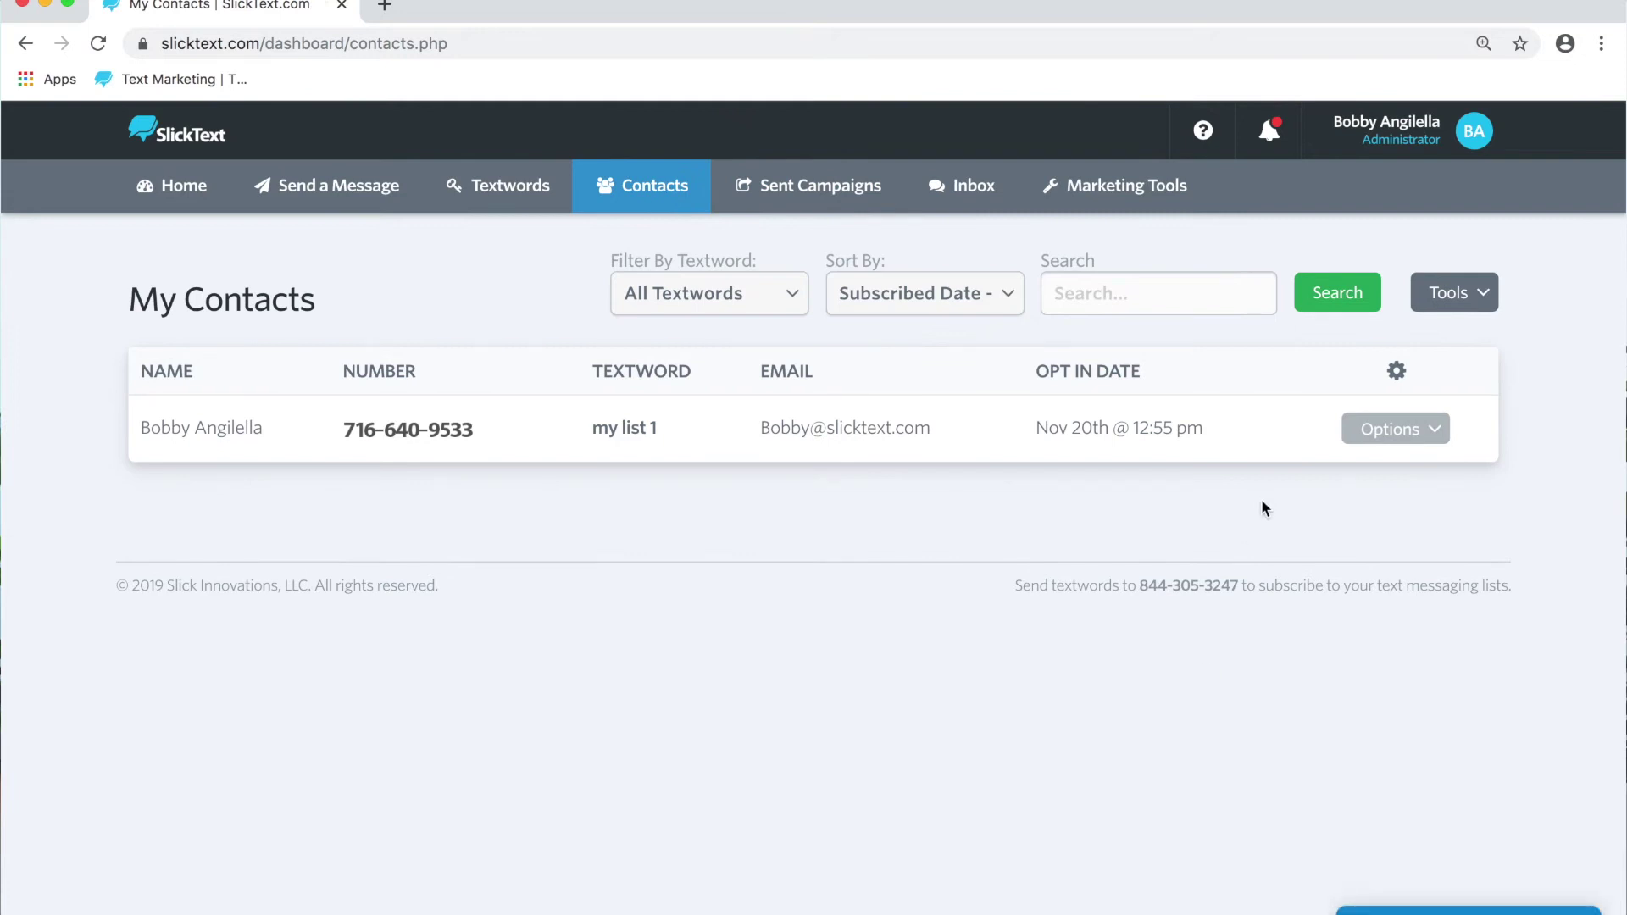
{"action": "left_click", "coordinate": [1438, 430]}
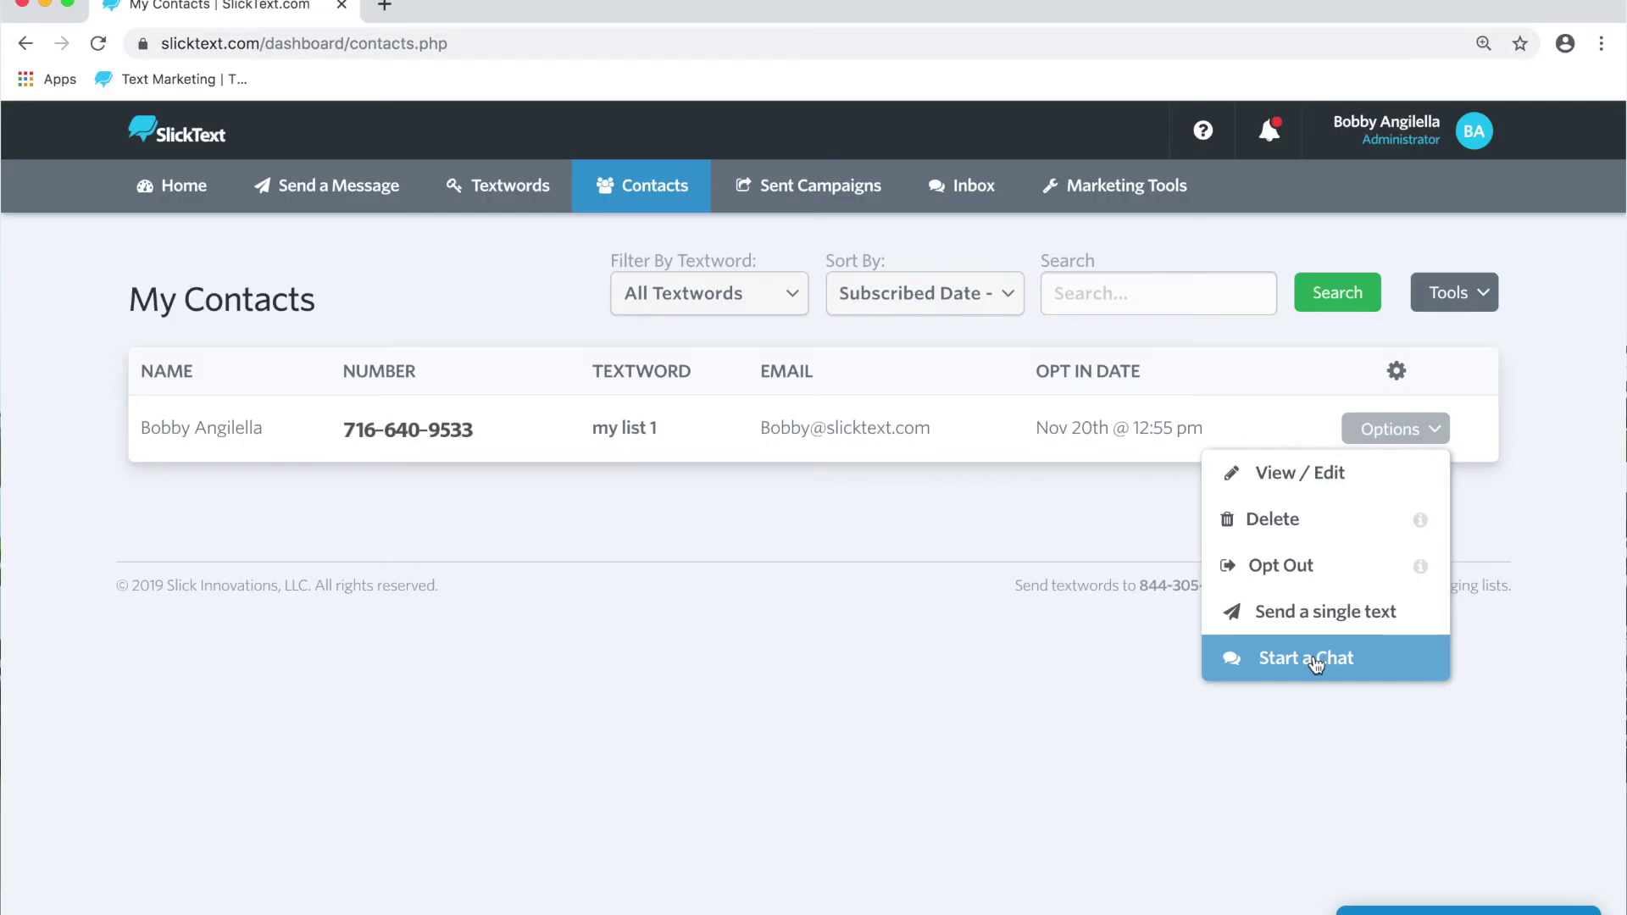
{"action": "left_click", "coordinate": [781, 563]}
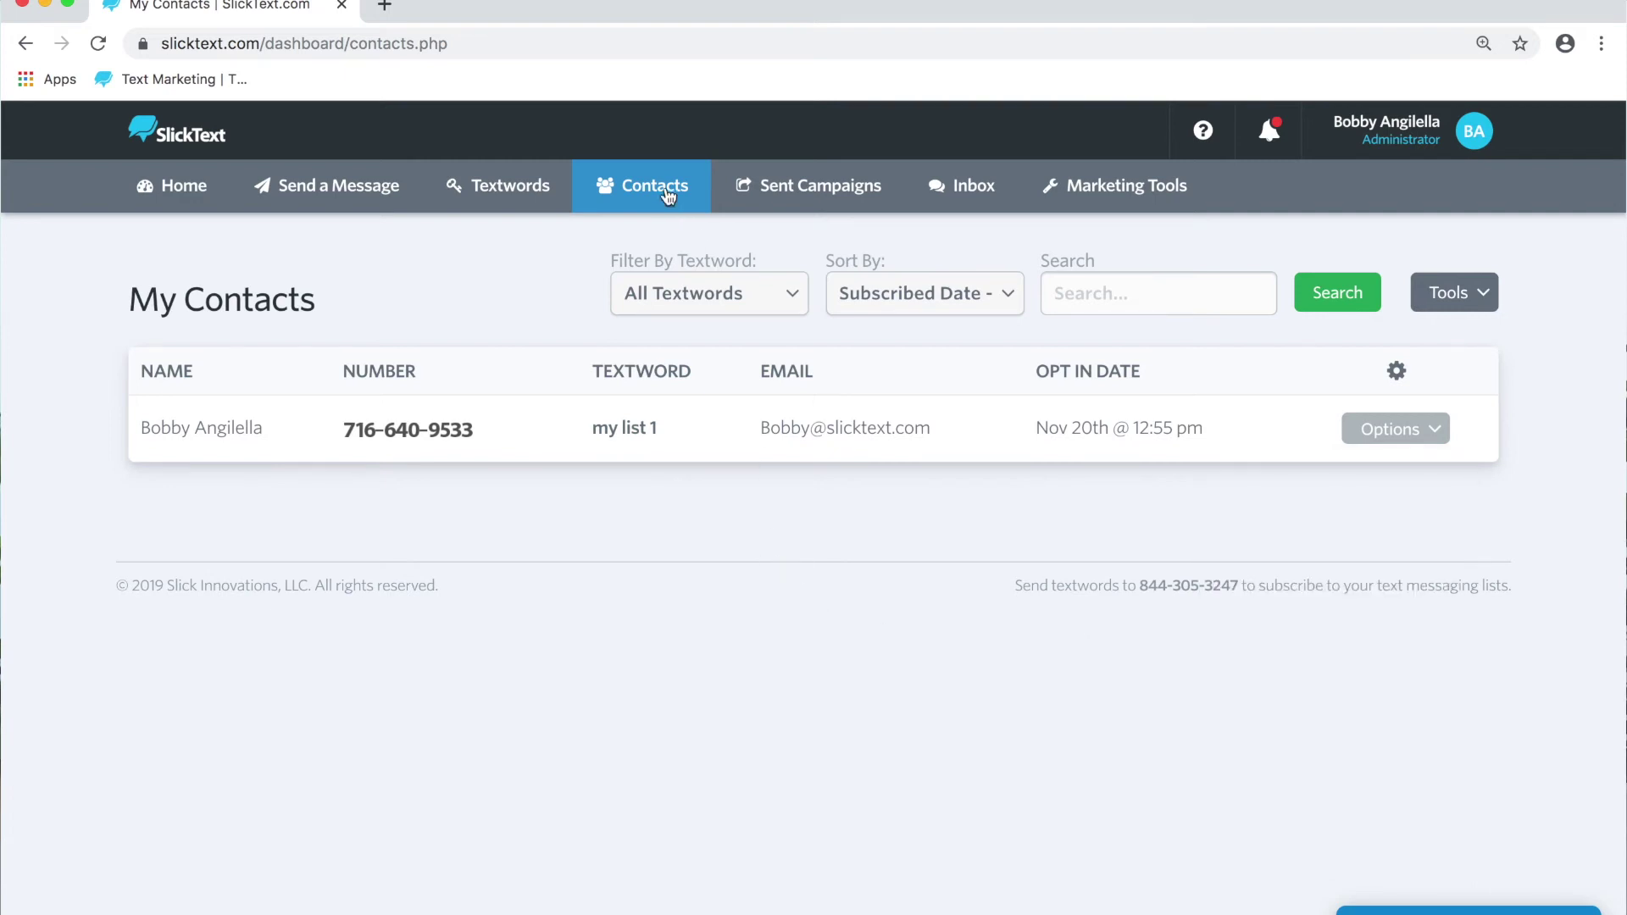
- Start a chat with the listed contact and send the message "kdhj;f kafh ads;jfh;fkads;f"
{"action": "left_click", "coordinate": [1407, 429]}
{"action": "left_click", "coordinate": [1324, 662]}
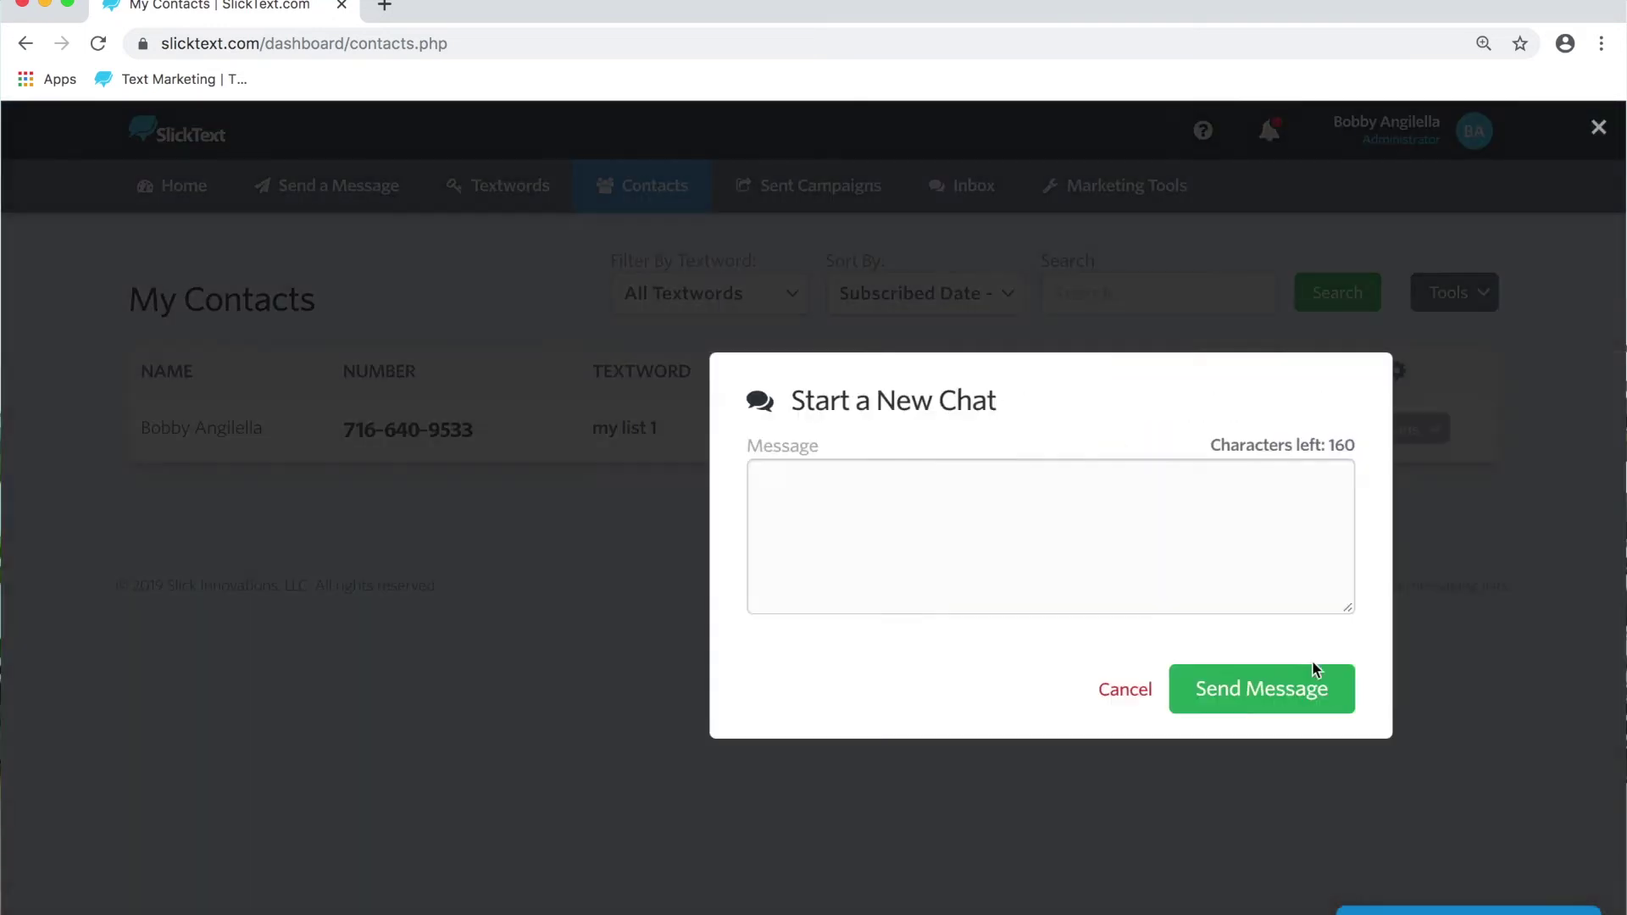
{"action": "left_click", "coordinate": [904, 584]}
{"action": "type", "text": "kdhj;f kafh ads;jfh;fkads;f"}
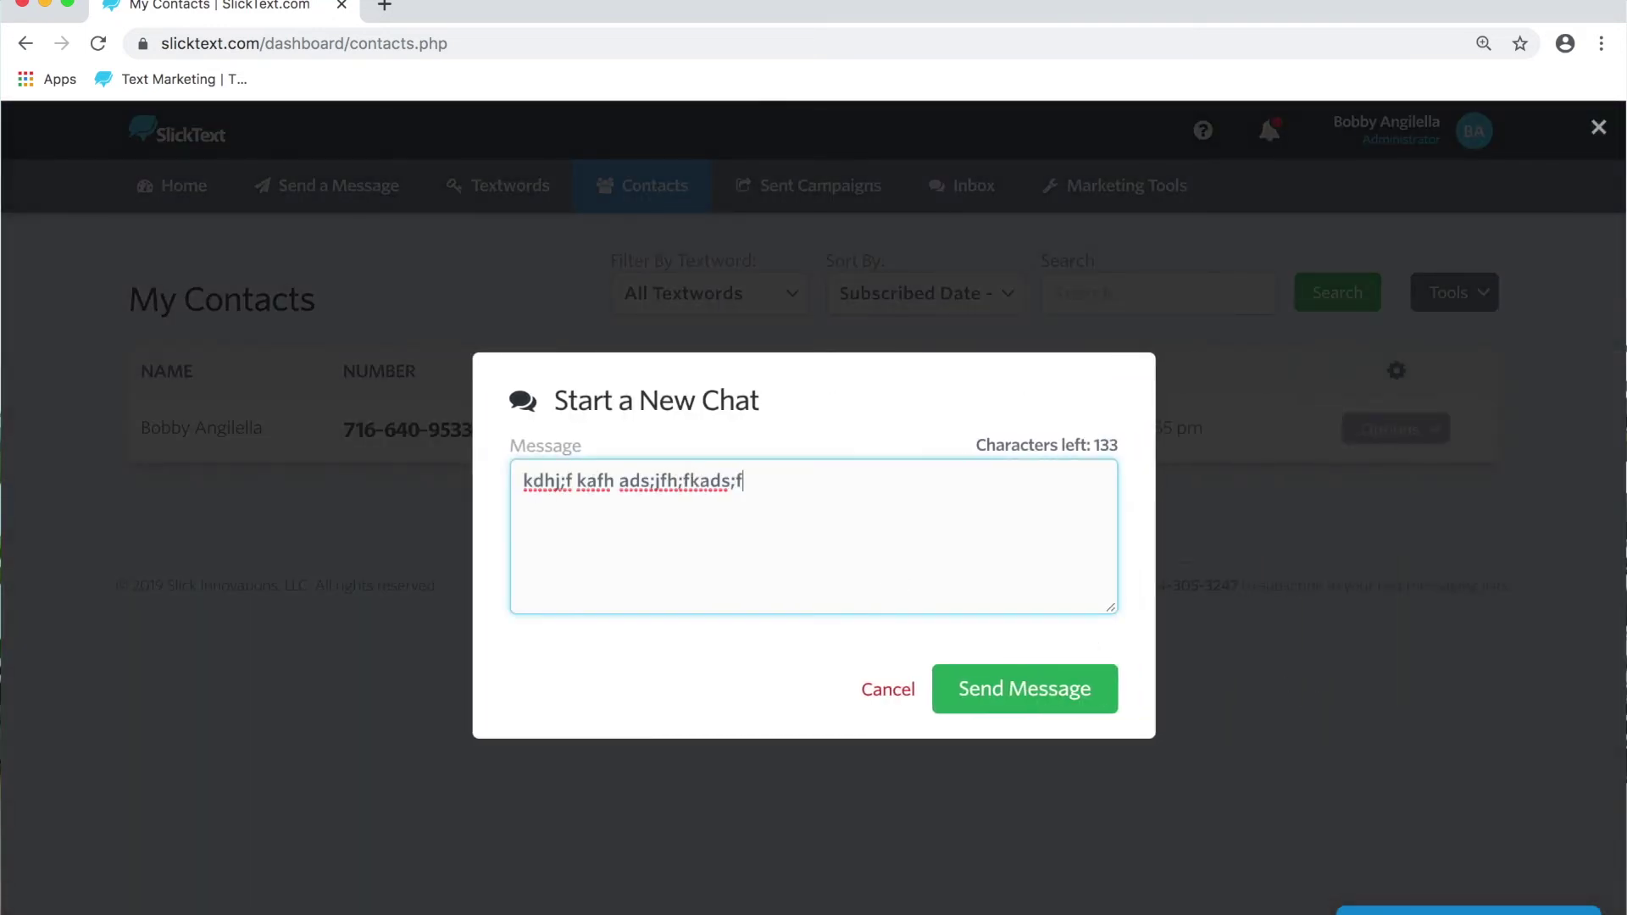
{"action": "key", "text": "Return"}
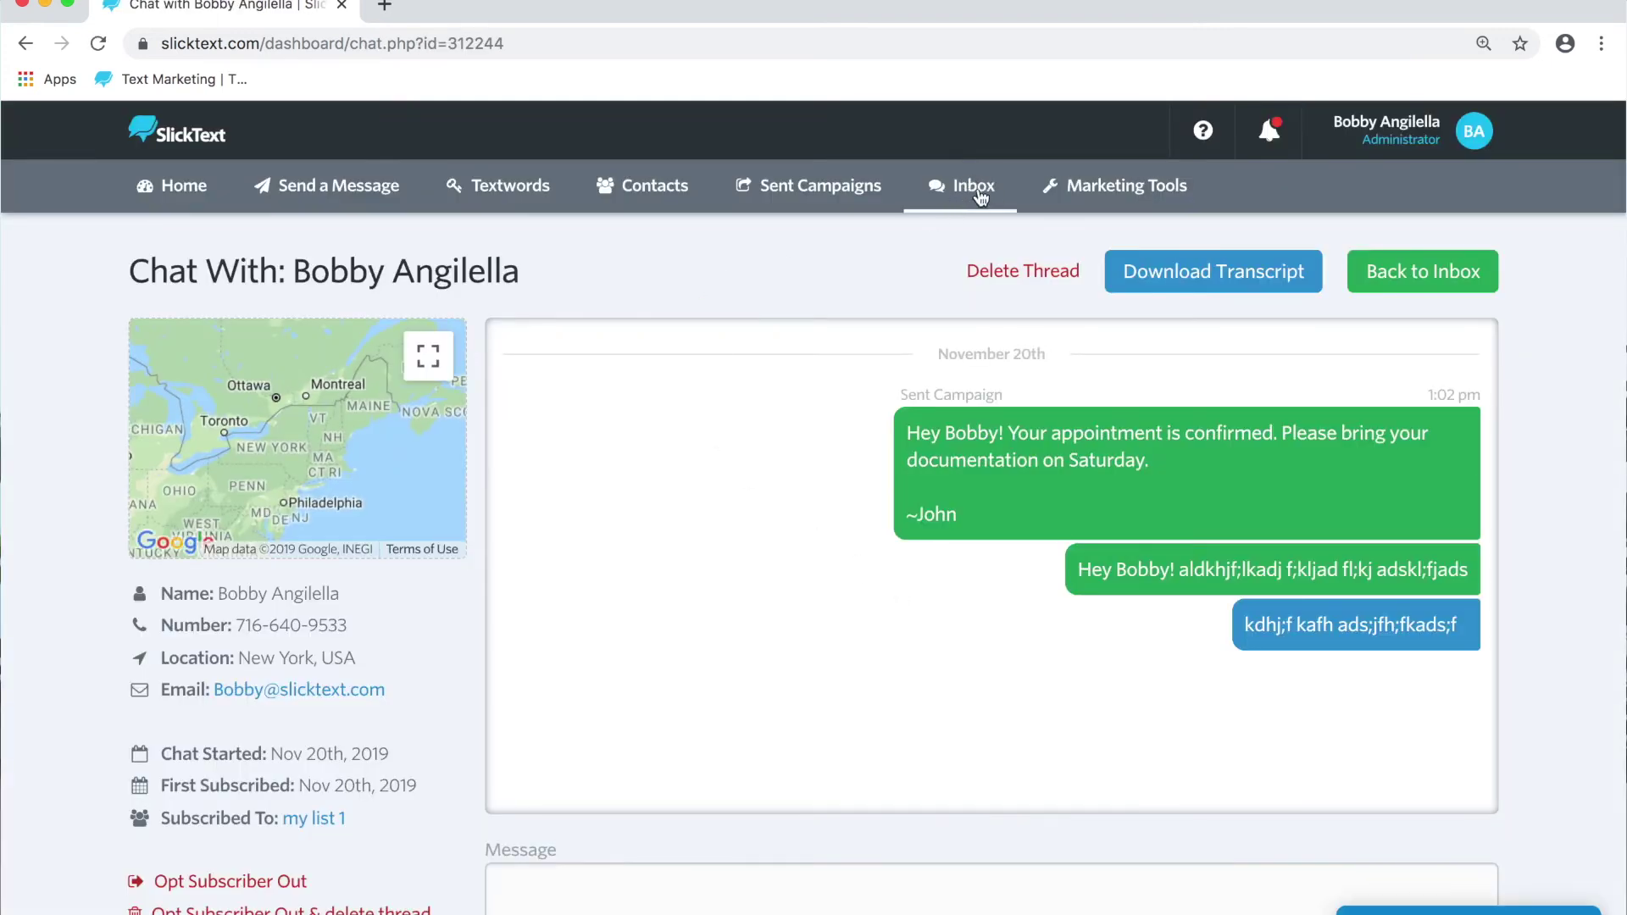
- Review the chat thread with the contact, including the exchanged messages and subscriber details
{"action": "scroll", "coordinate": [1124, 525], "scroll_direction": "down", "scroll_amount": 1}
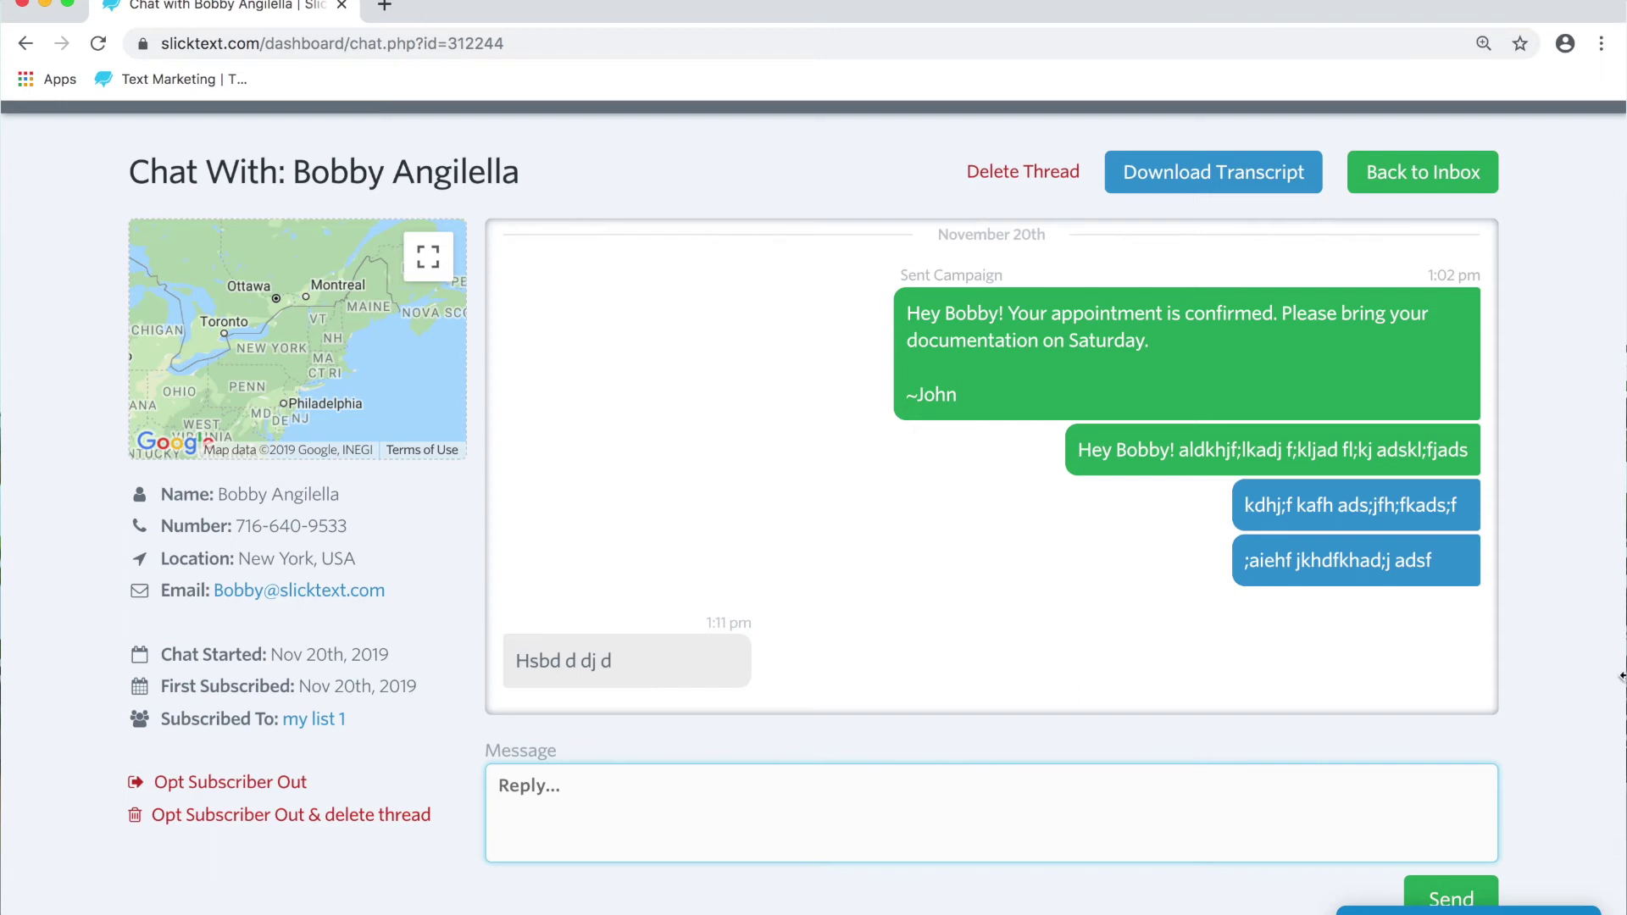
{"action": "scroll", "coordinate": [1621, 676], "scroll_direction": "up", "scroll_amount": 2}
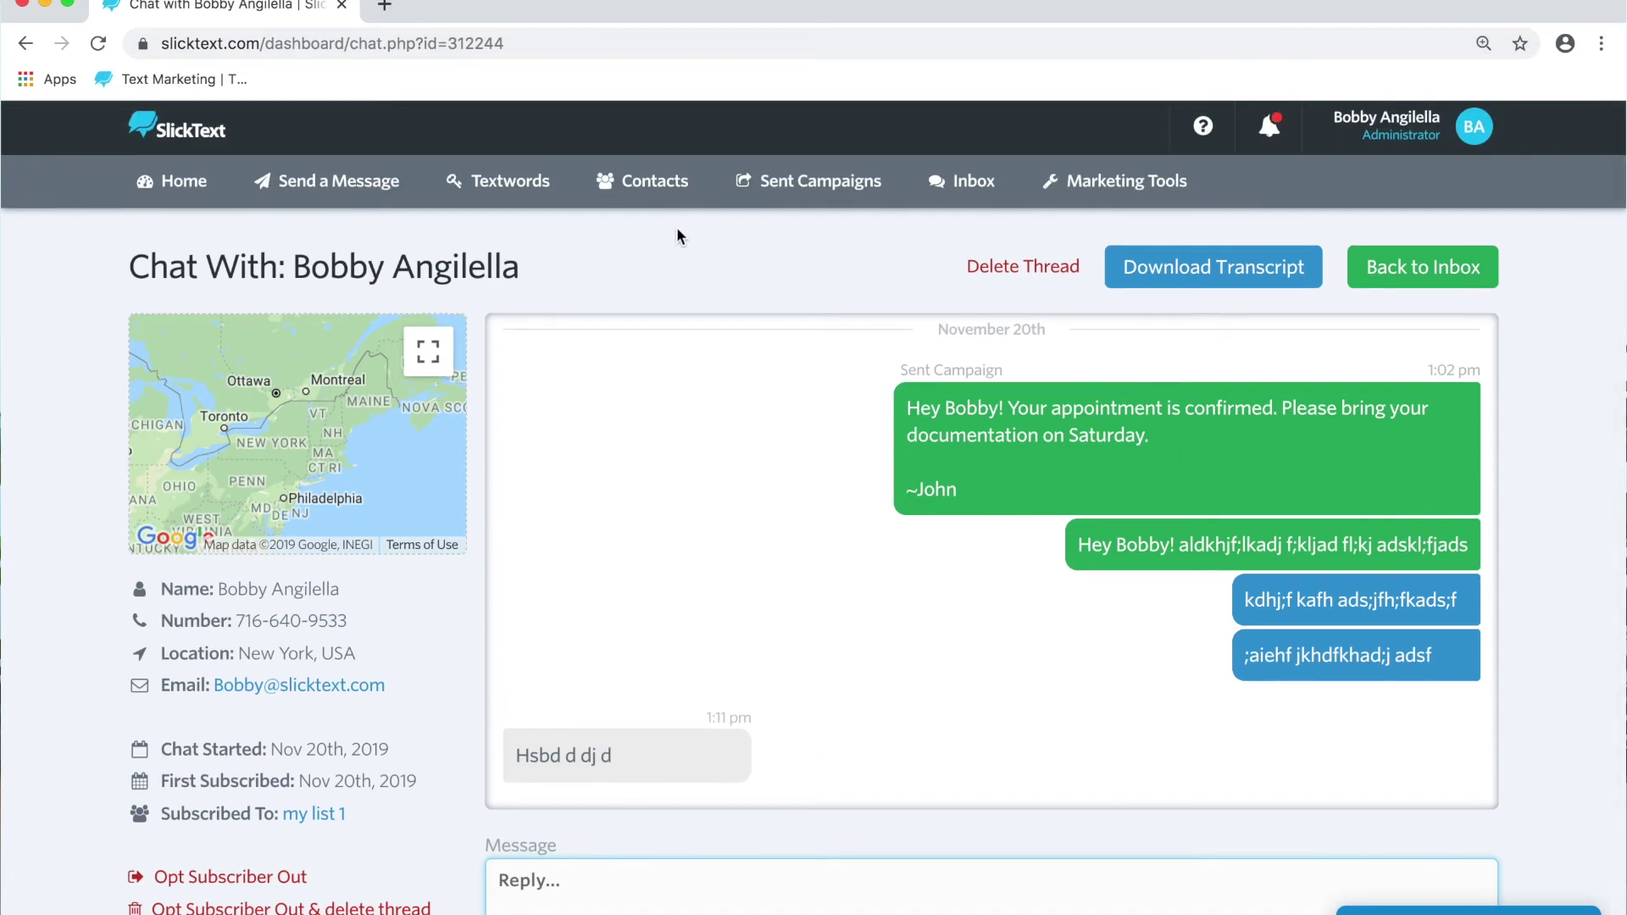
{"action": "scroll", "coordinate": [986, 185], "scroll_direction": "up", "scroll_amount": 1}
- From the inbox, start a new chat with the recipient's phone number and send "adkfj ;lkdaj fl;kadsj fl;kjad s;klfj adls;jf ;lkads jf;kld asf"
{"action": "left_click", "coordinate": [985, 184]}
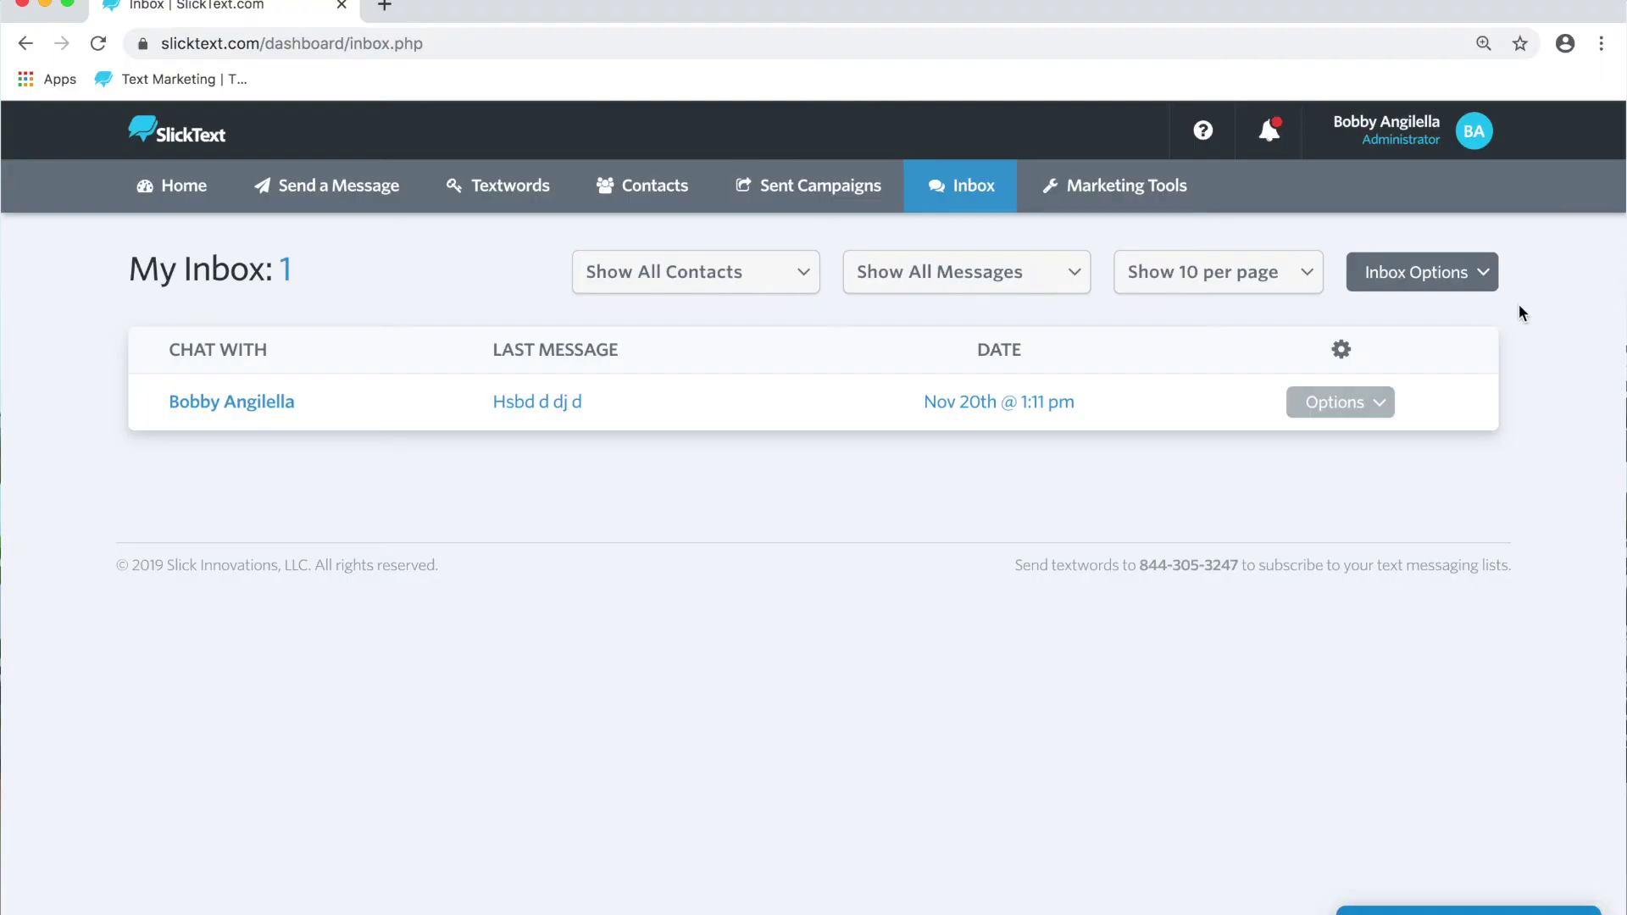
{"action": "left_click", "coordinate": [1489, 286]}
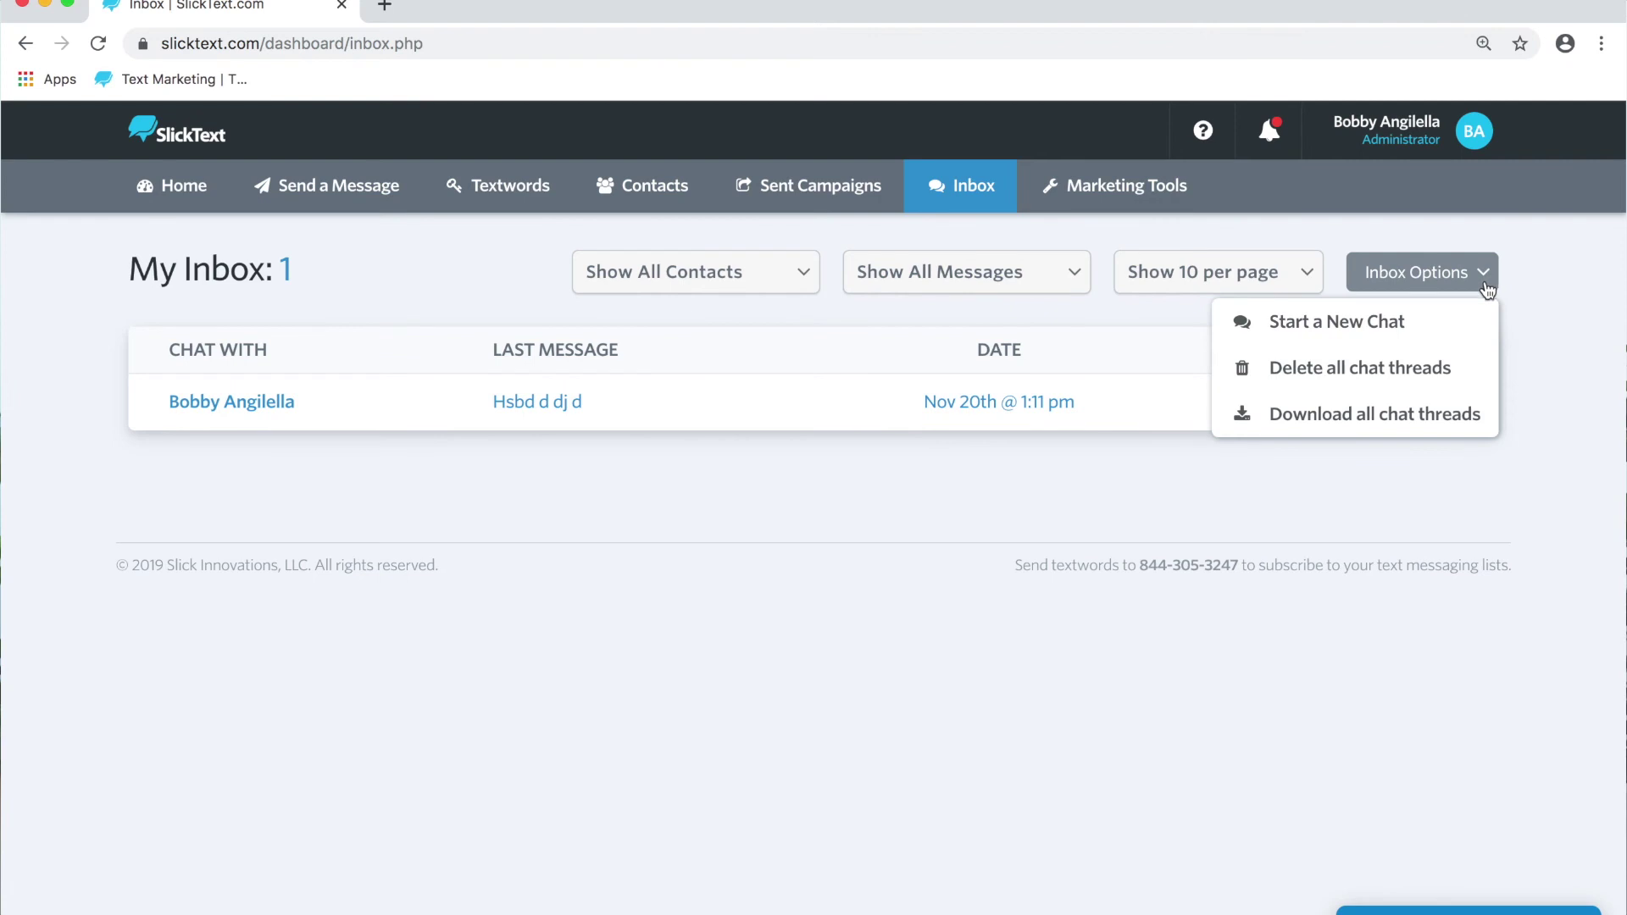
{"action": "left_click", "coordinate": [1406, 324]}
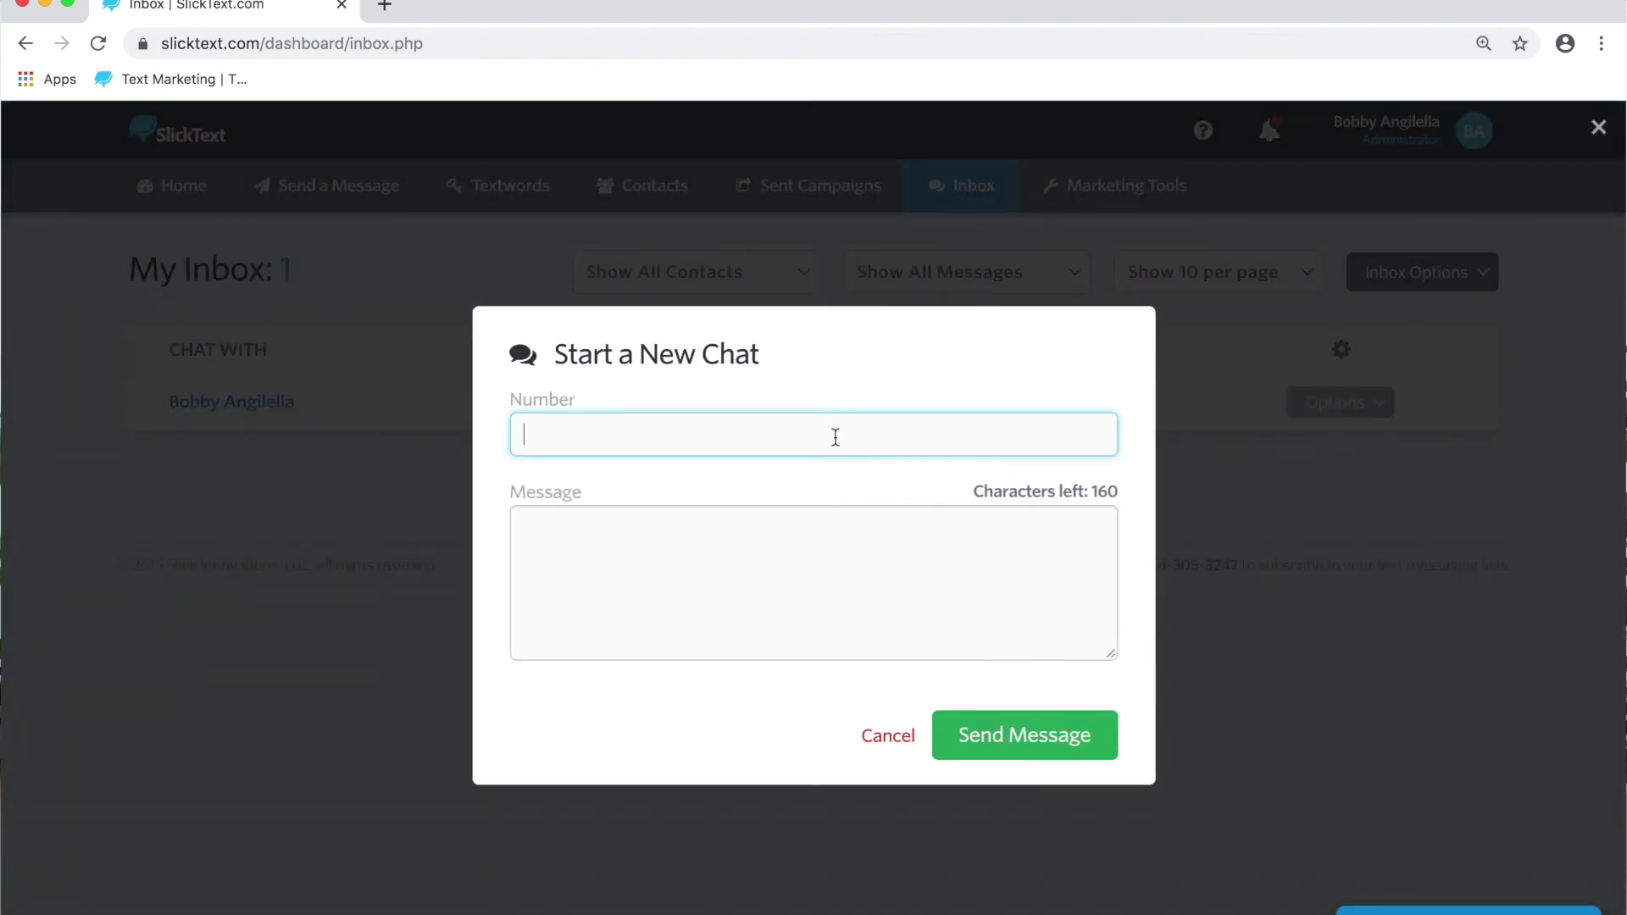
{"action": "key", "text": "super+v"}
{"action": "left_click", "coordinate": [524, 527]}
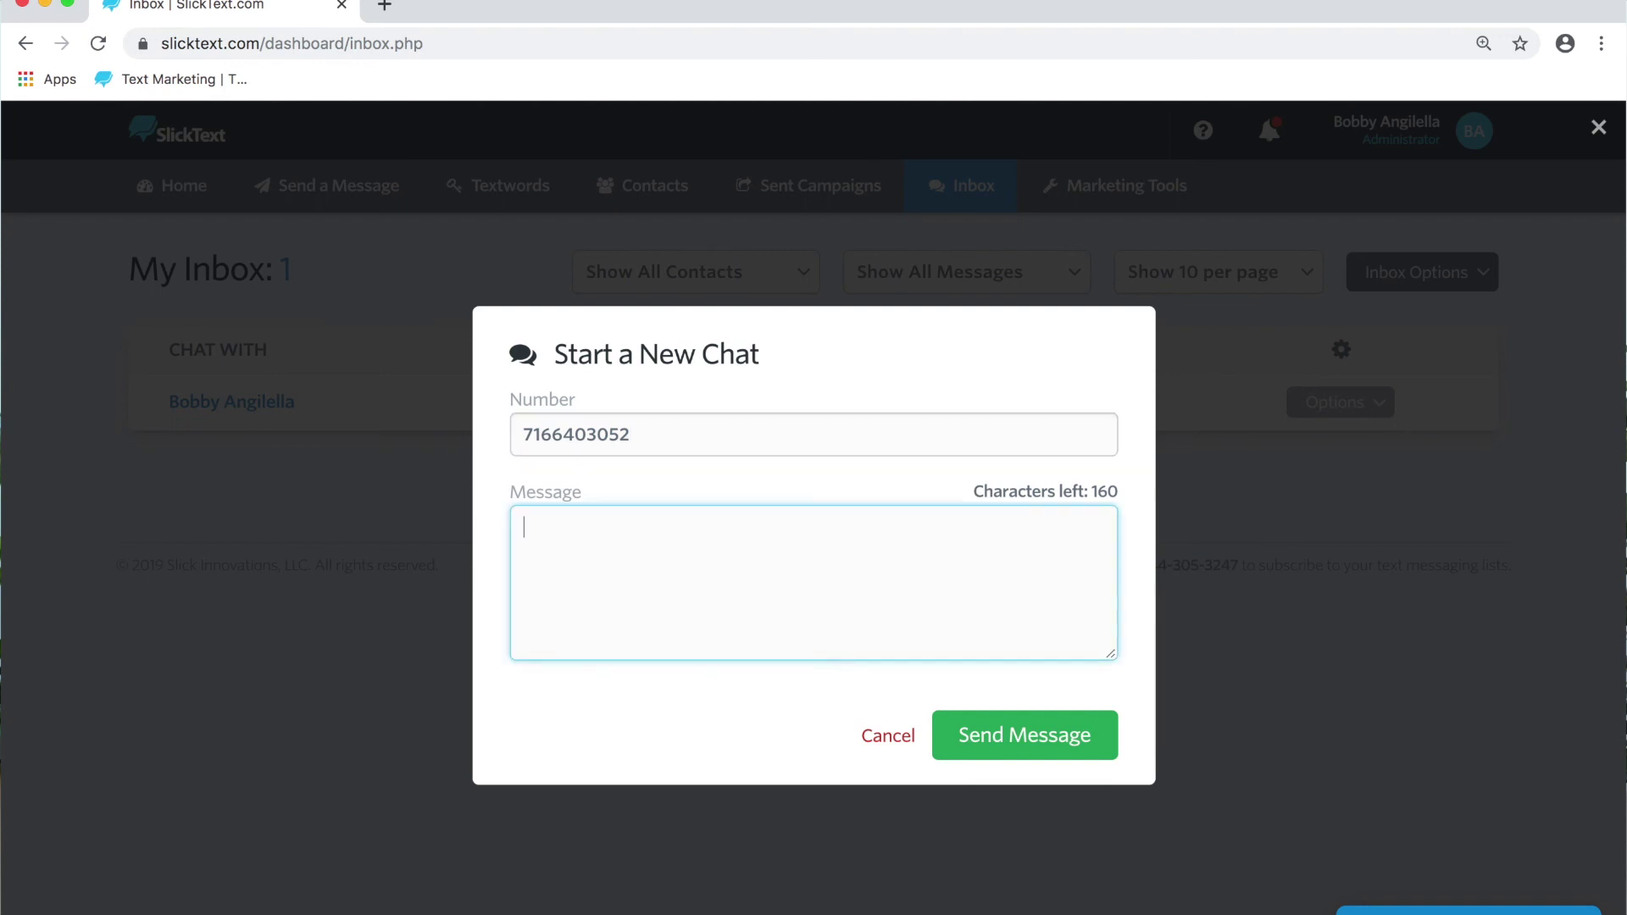
{"action": "type", "text": "adkfj ;lkdaj fl;kadsj fl;kjad s;klfj adls;jf ;lkads jf;kld asf"}
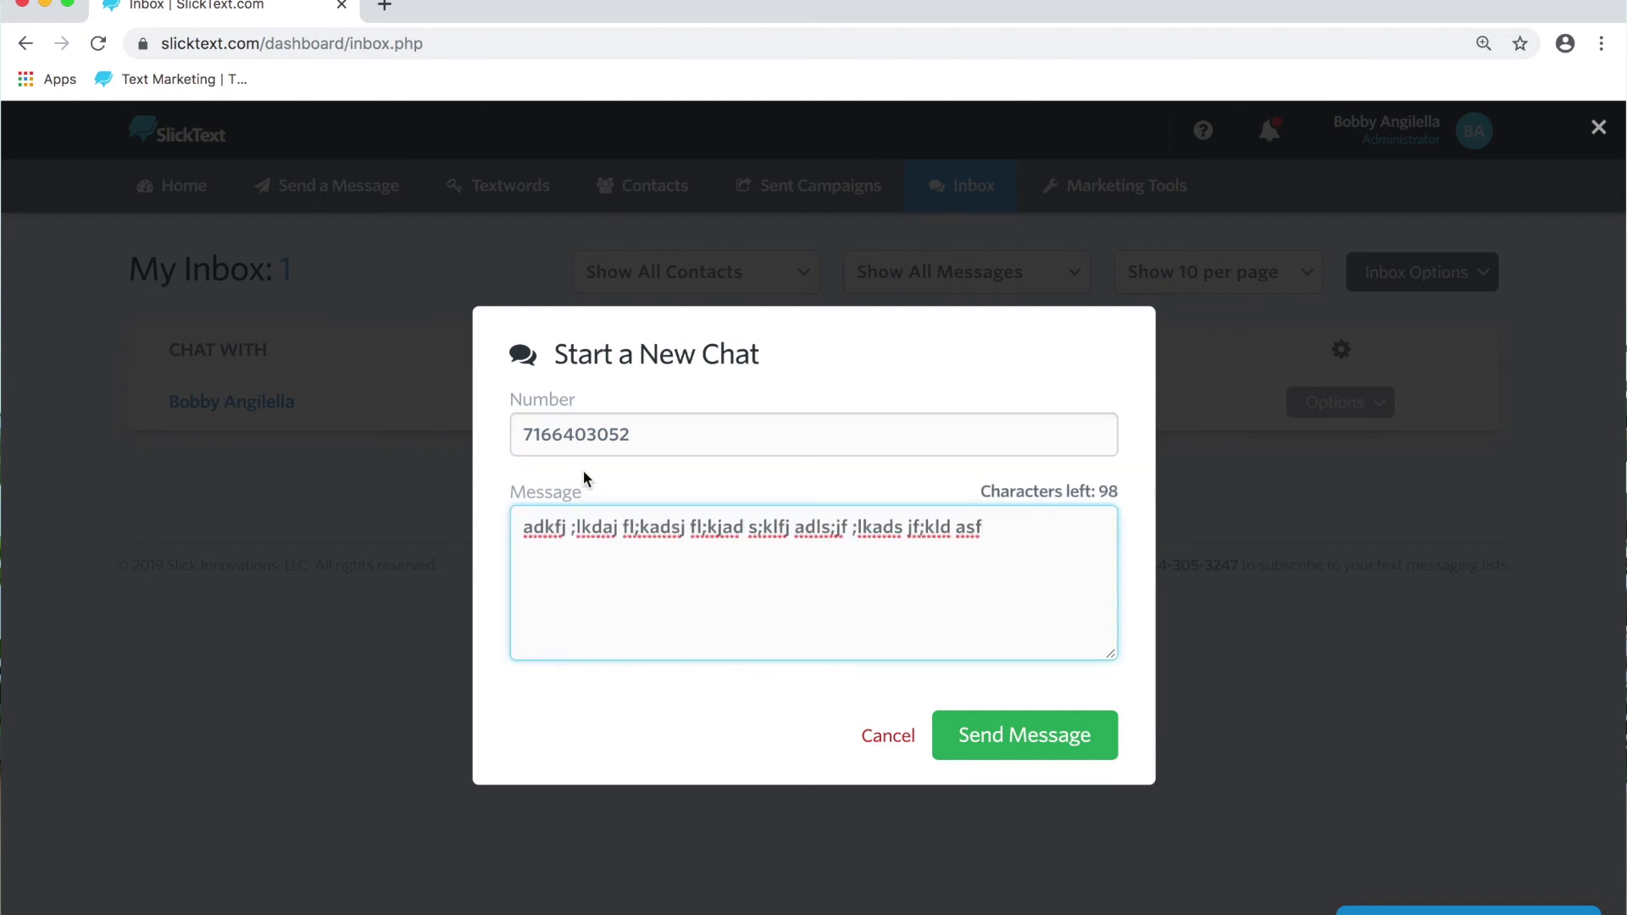
{"action": "left_click_drag", "start_coordinate": [639, 432], "coordinate": [495, 432]}
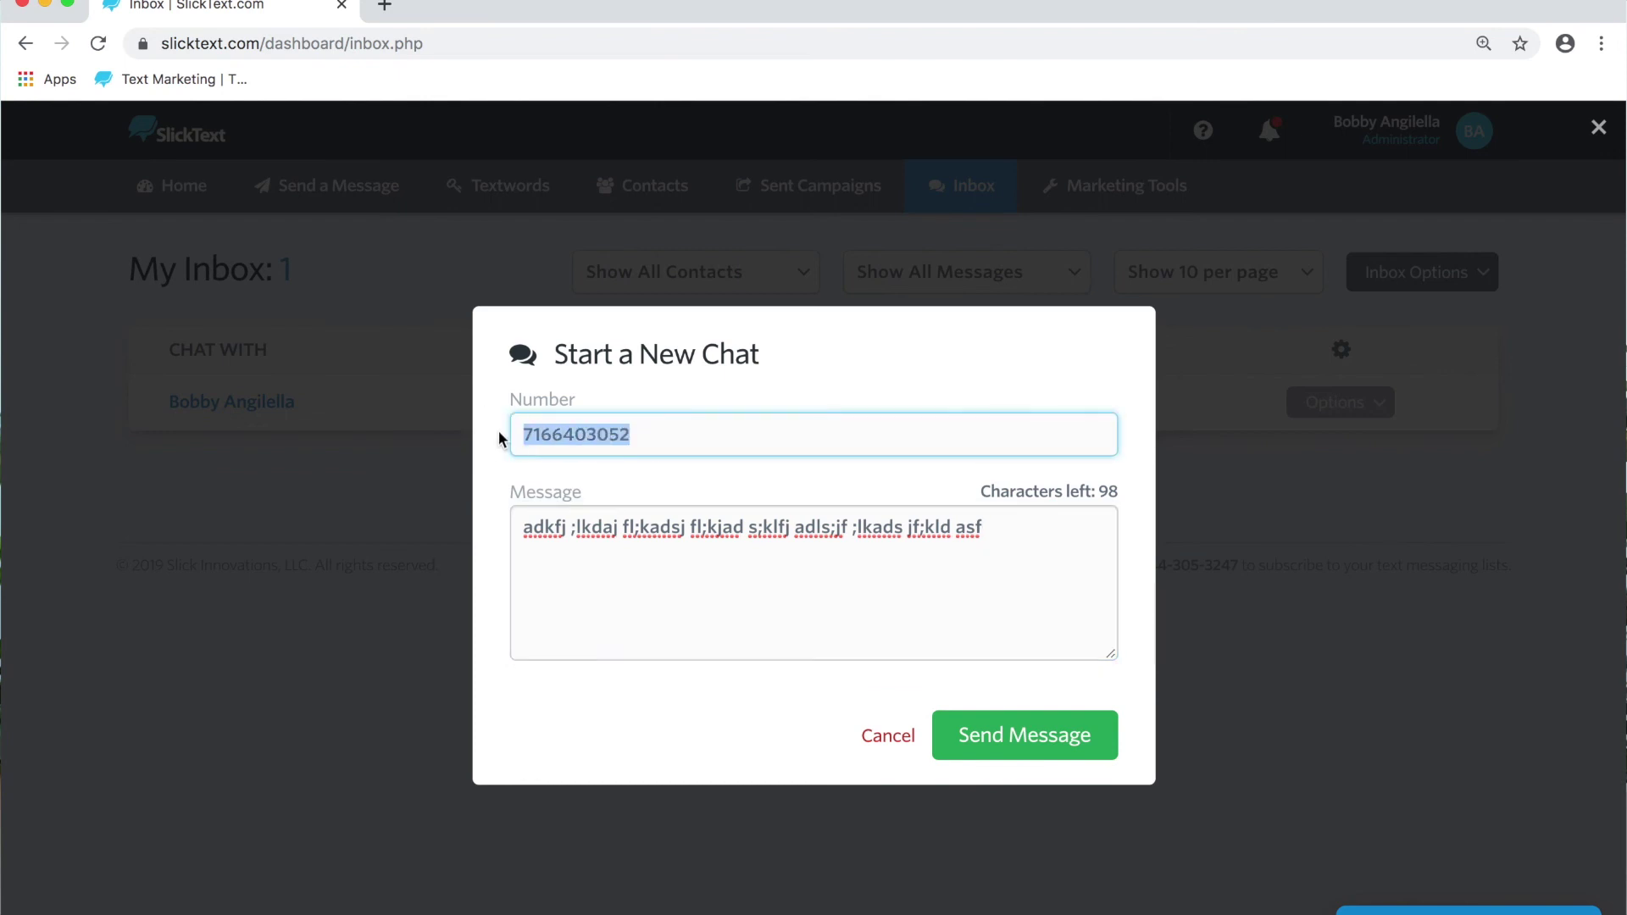
{"action": "left_click", "coordinate": [980, 738]}
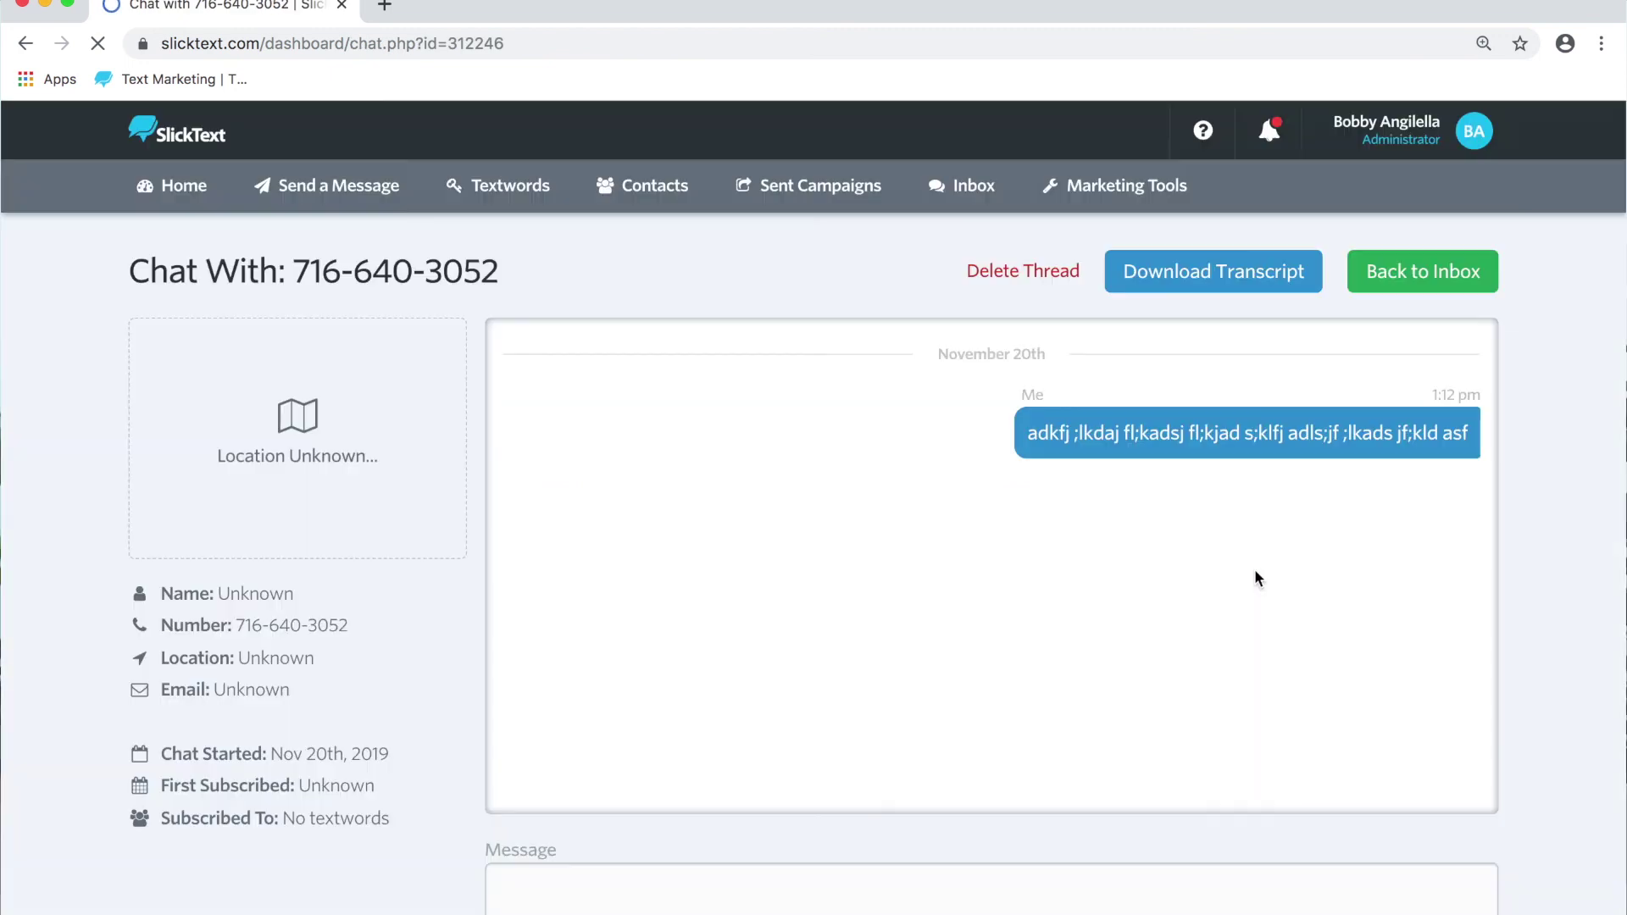
{"action": "scroll", "coordinate": [835, 237], "scroll_direction": "down", "scroll_amount": 3}
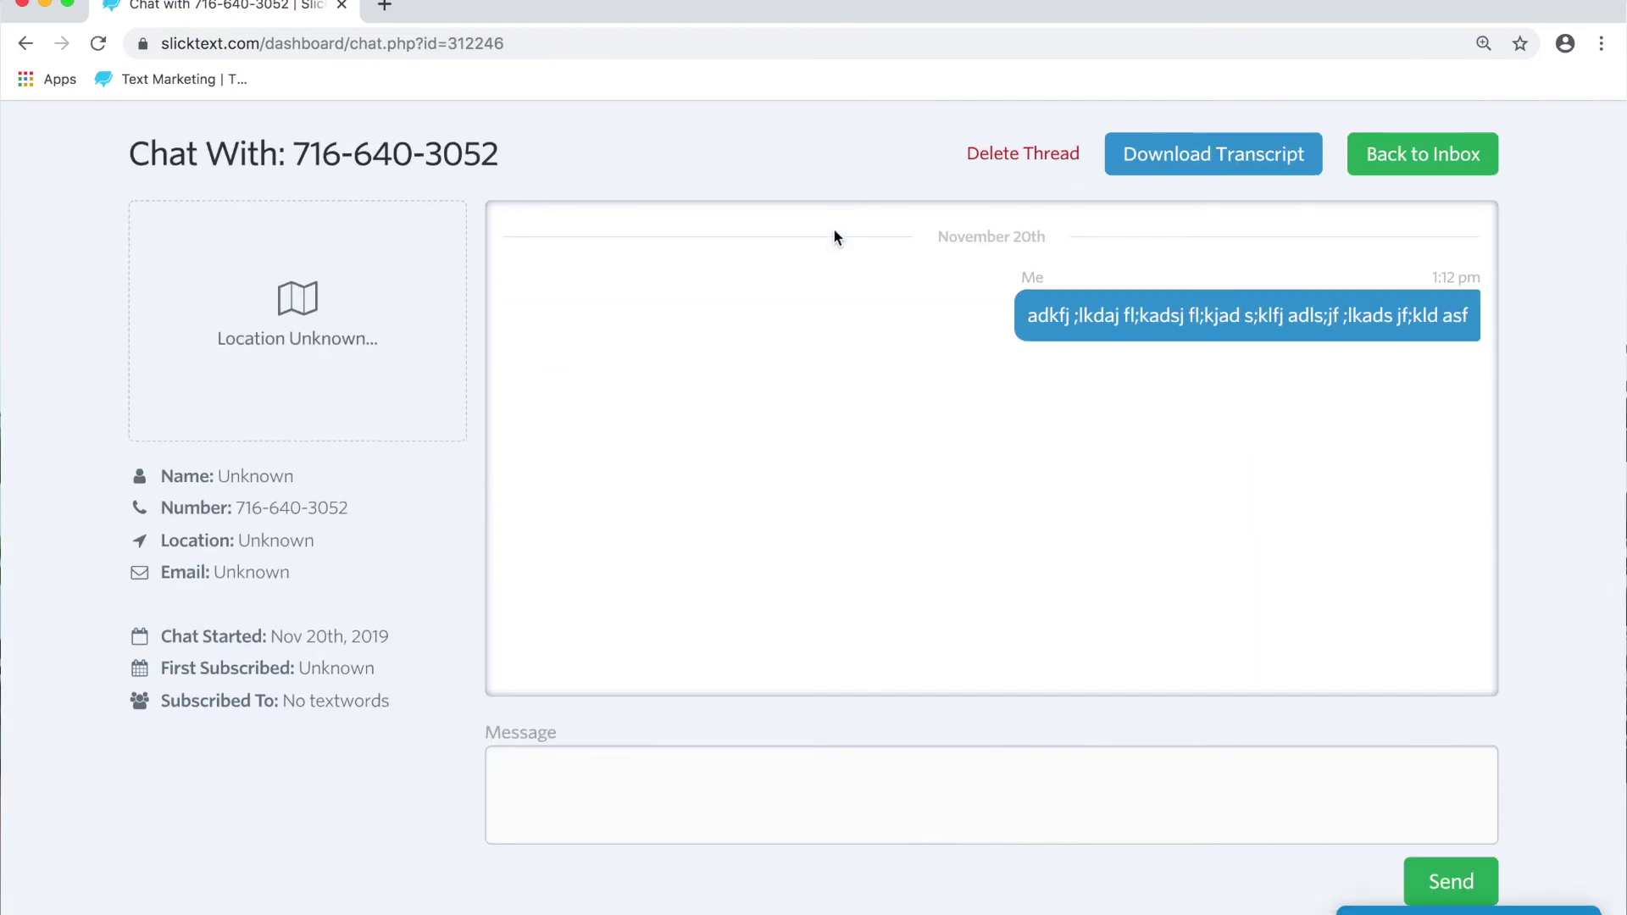